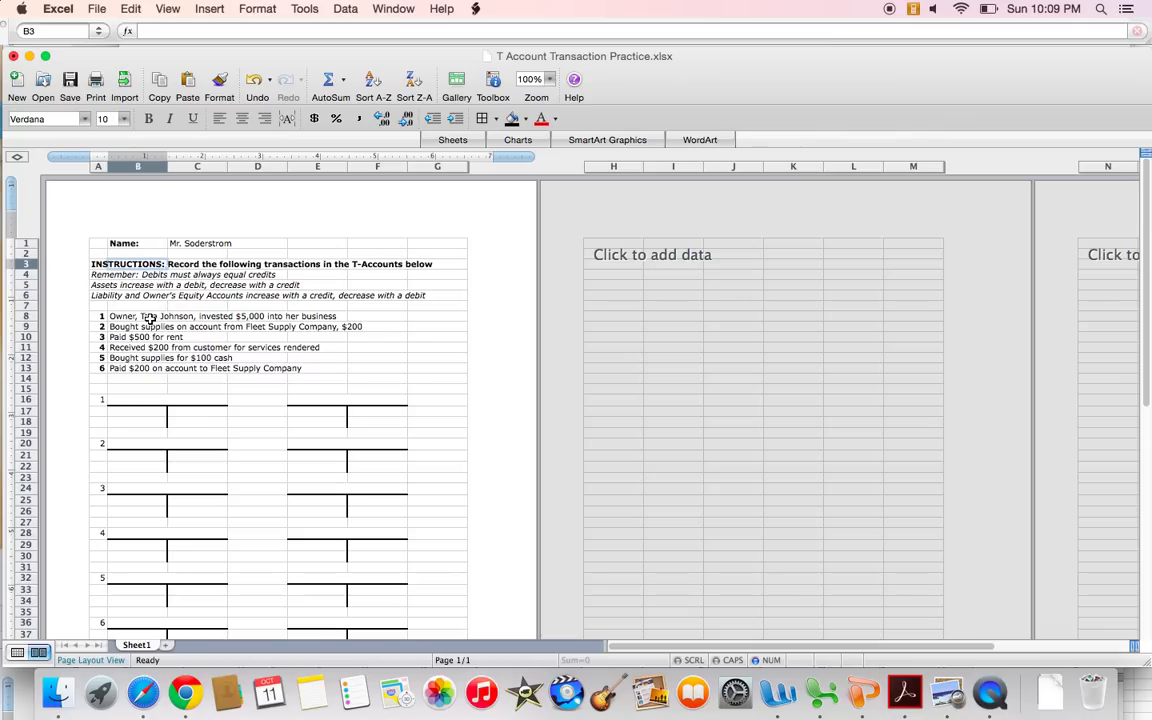
Highlight the list of six transactions and the six T-account boxes for review.
{"action": "left_click_drag", "start_coordinate": [100, 317], "coordinate": [172, 370]}
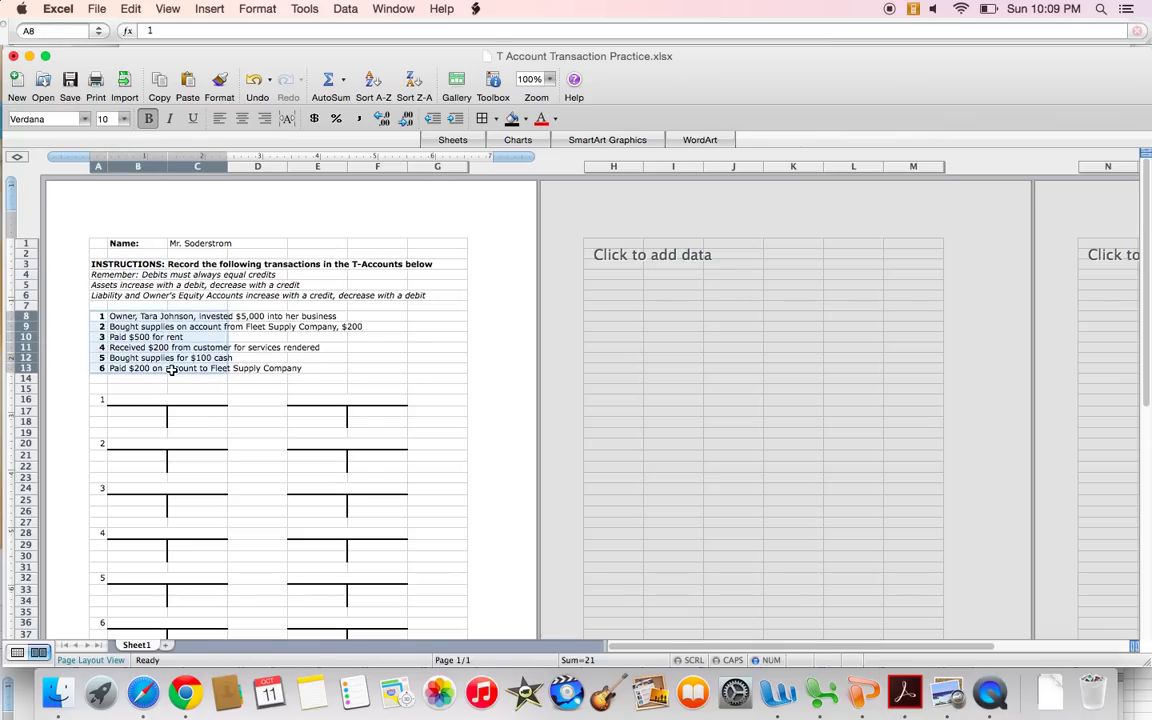
{"action": "scroll", "coordinate": [170, 372], "scroll_direction": "down", "scroll_amount": 3}
{"action": "left_click_drag", "start_coordinate": [106, 318], "coordinate": [360, 564]}
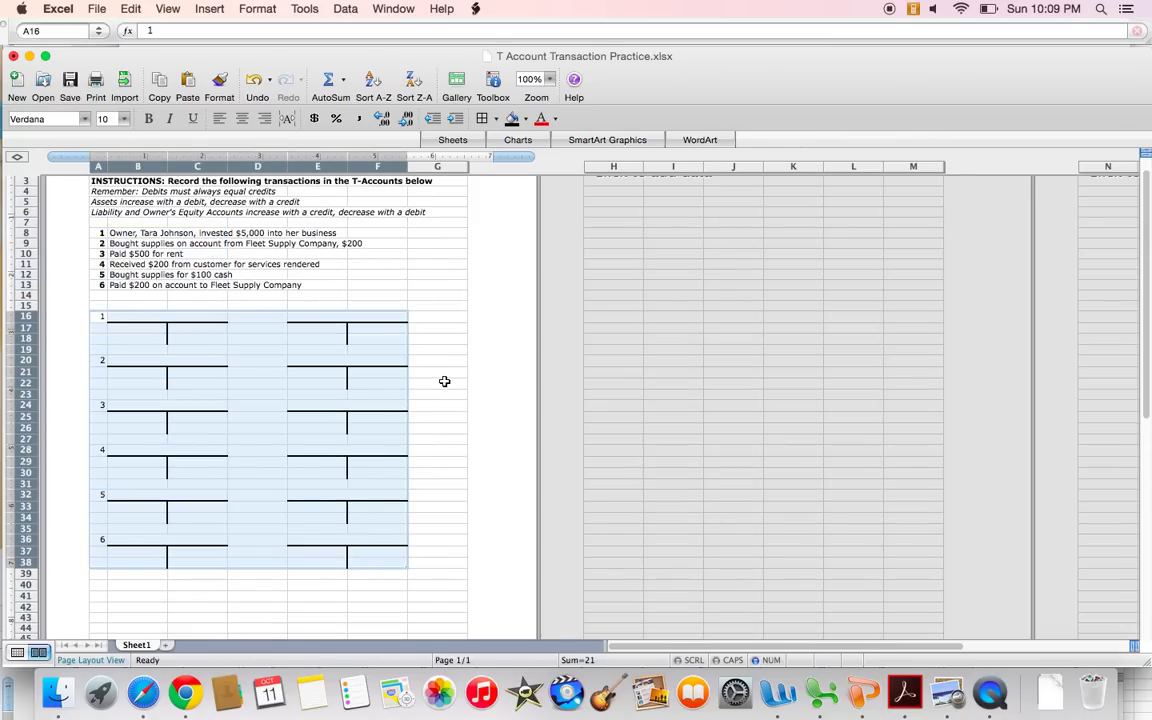
{"action": "left_click", "coordinate": [410, 382]}
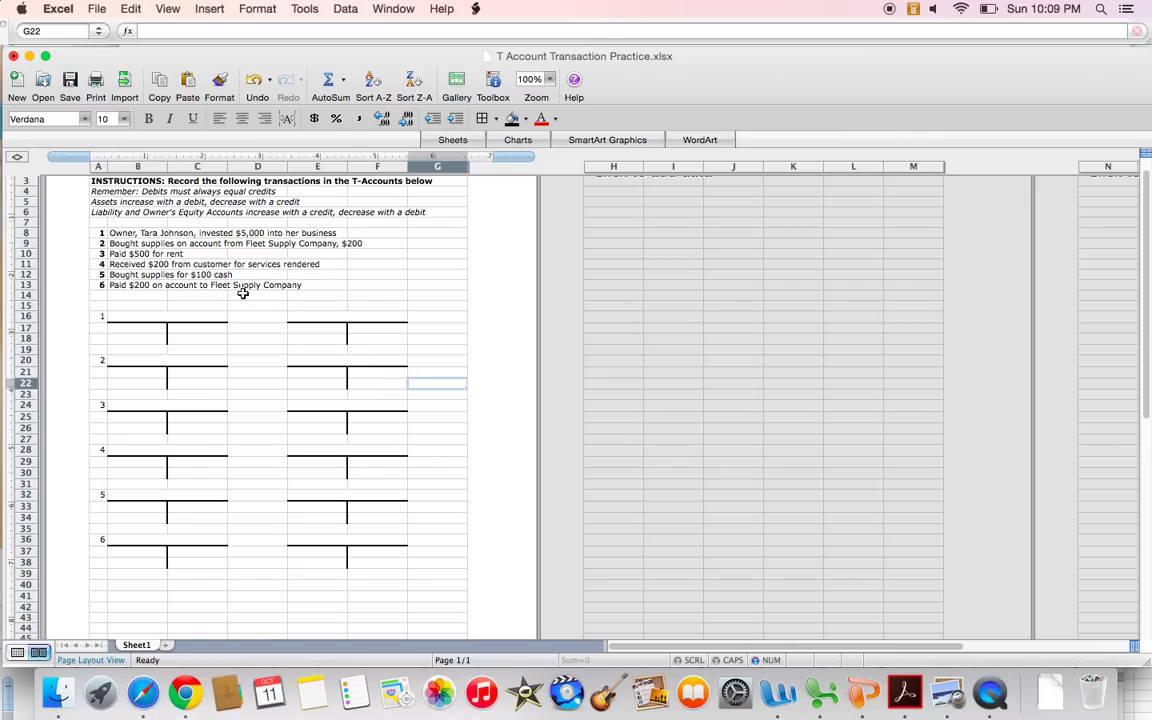
{"action": "scroll", "coordinate": [218, 264], "scroll_direction": "up", "scroll_amount": 2}
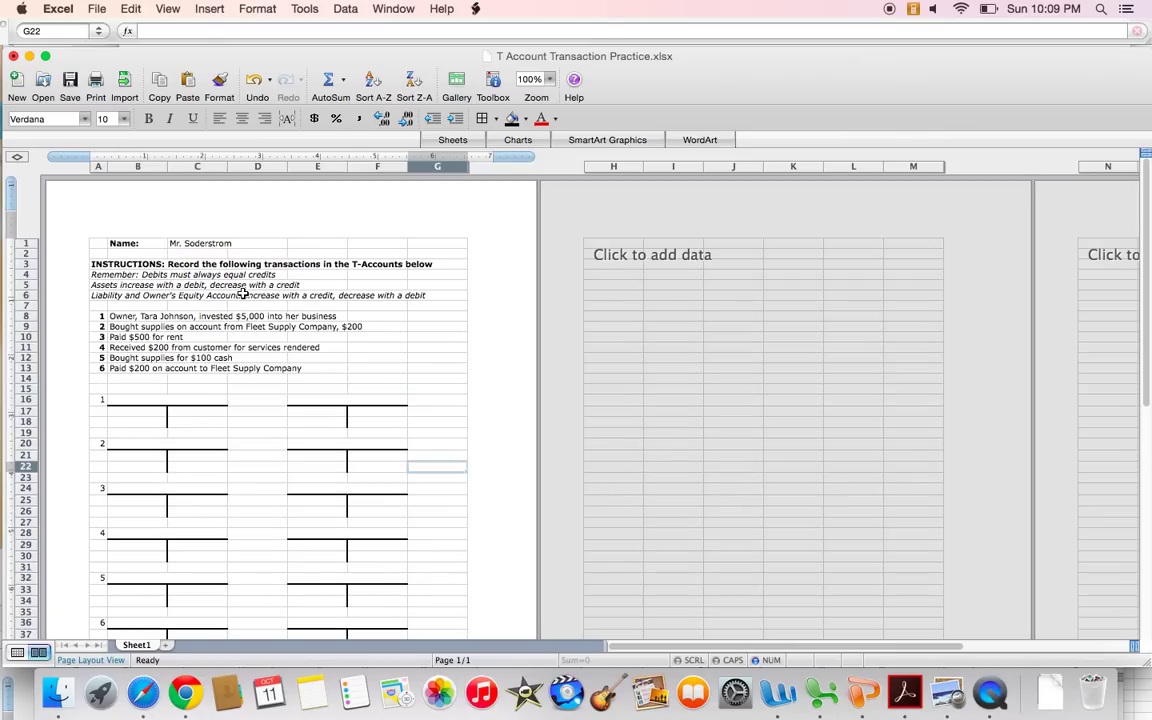
Point out the debit/credit rules and transaction 1's line and T-accounts.
{"action": "left_click", "coordinate": [114, 279]}
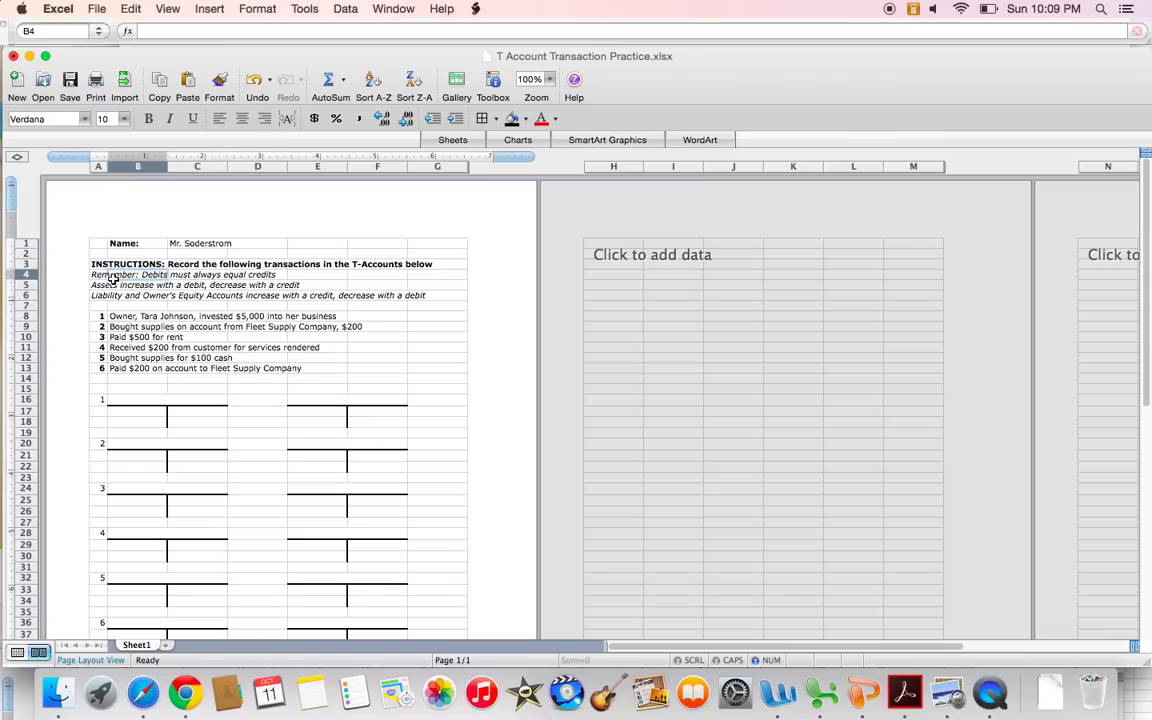
{"action": "key", "text": "Down"}
{"action": "key", "text": "Left"}
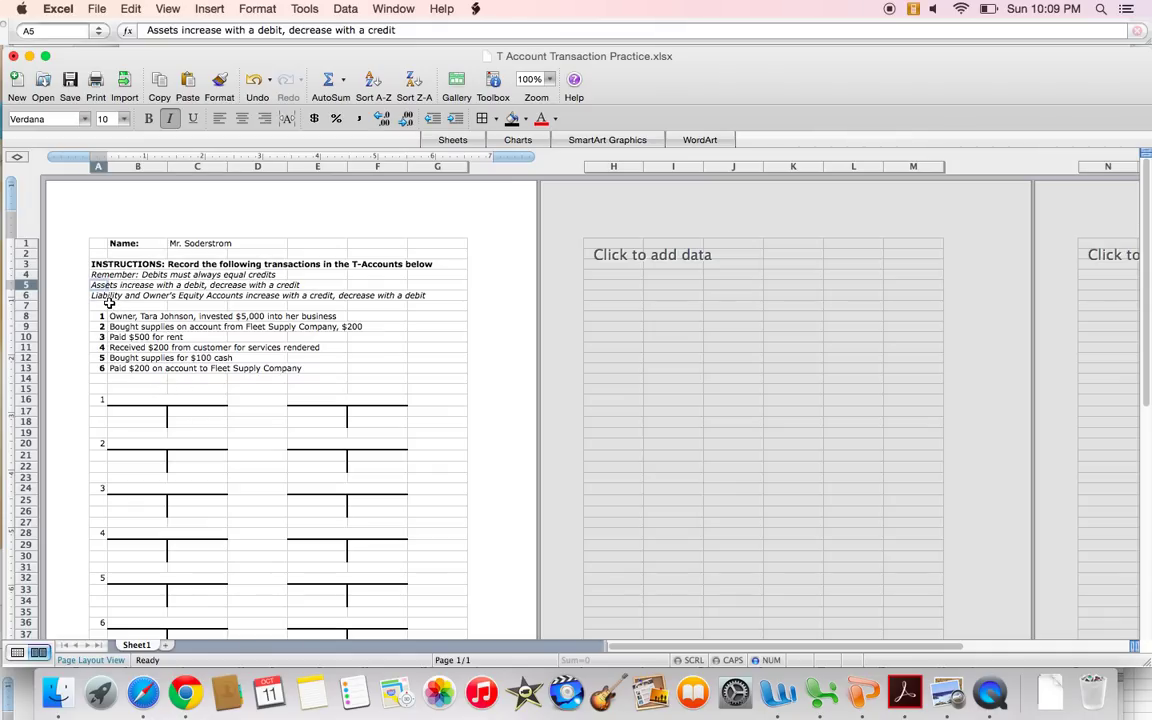
{"action": "left_click", "coordinate": [109, 299]}
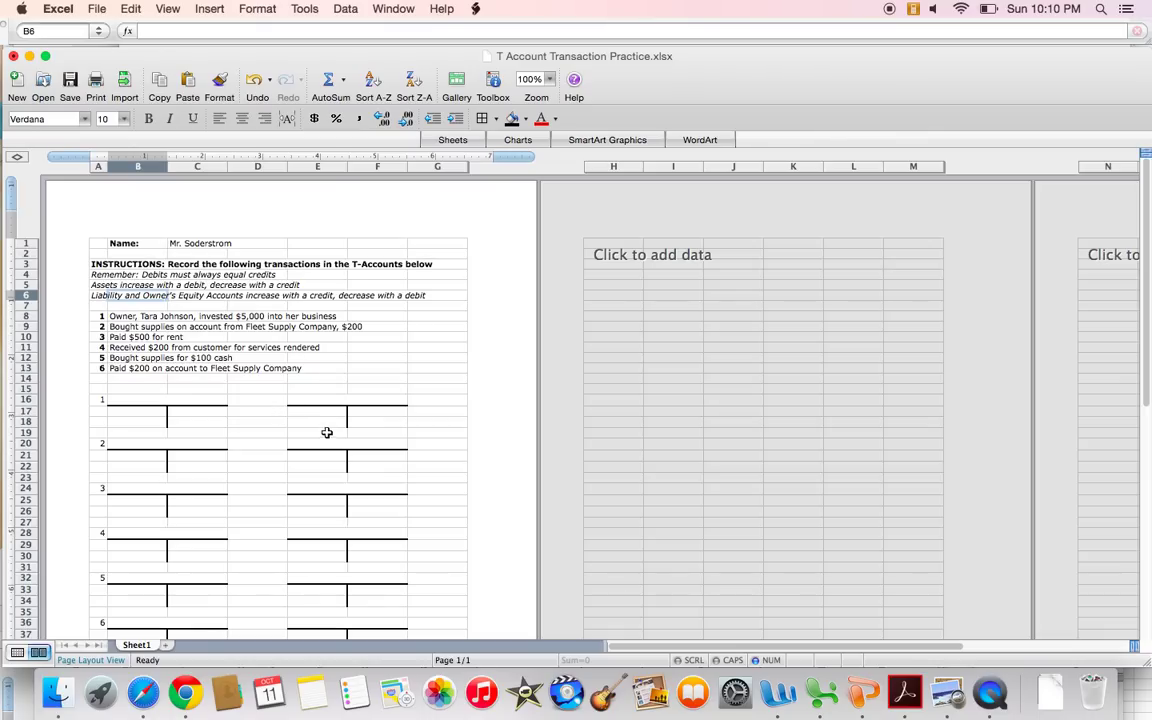
{"action": "mouse_move", "coordinate": [373, 422]}
{"action": "left_mouse_down"}
{"action": "mouse_move", "coordinate": [374, 402]}
{"action": "mouse_move", "coordinate": [373, 419]}
{"action": "left_mouse_up"}
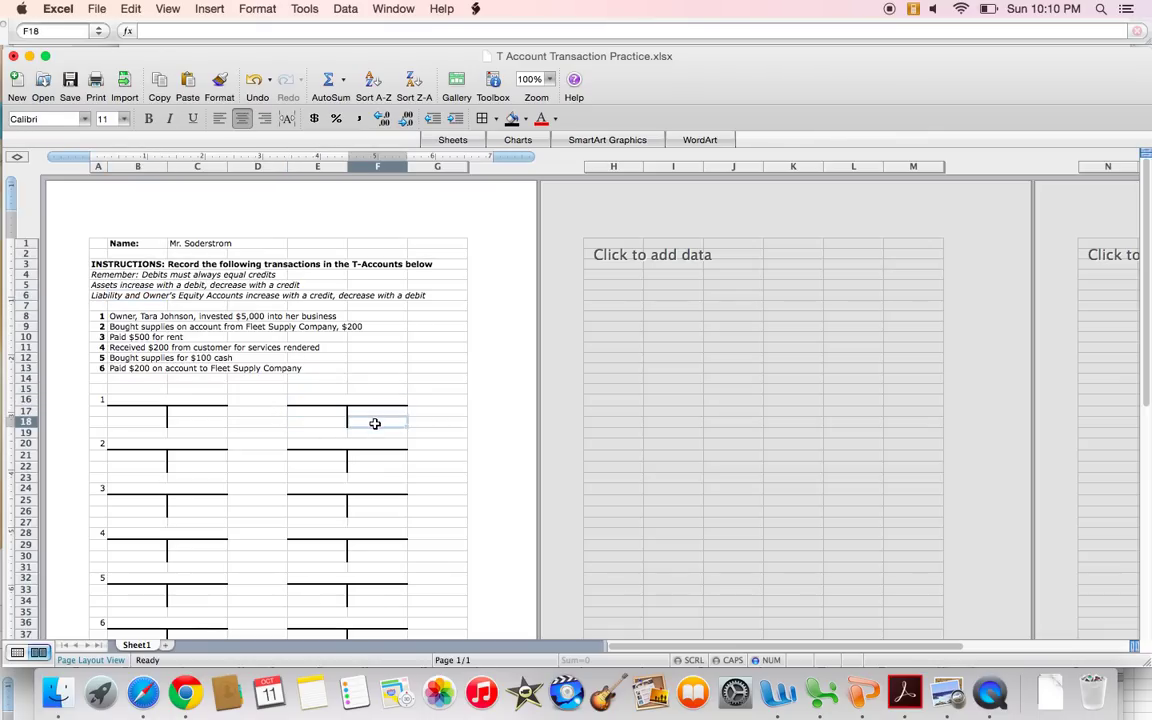
{"action": "left_click", "coordinate": [342, 361]}
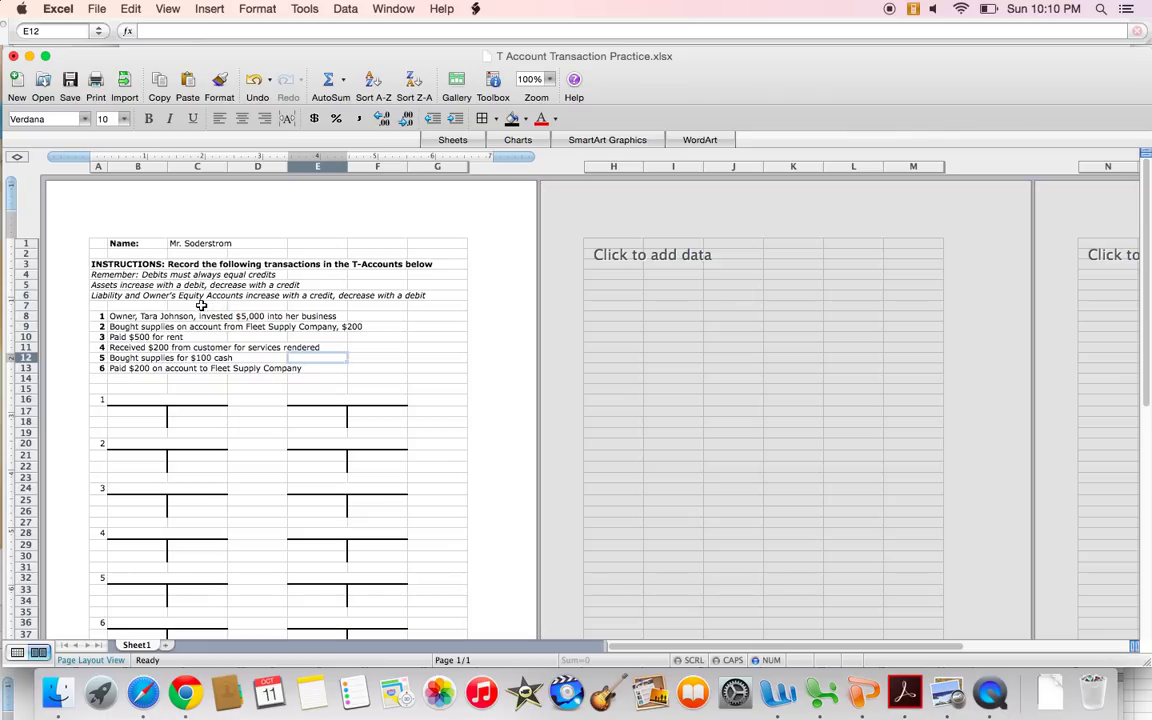
{"action": "left_click_drag", "start_coordinate": [104, 318], "coordinate": [385, 316]}
{"action": "left_click", "coordinate": [388, 328]}
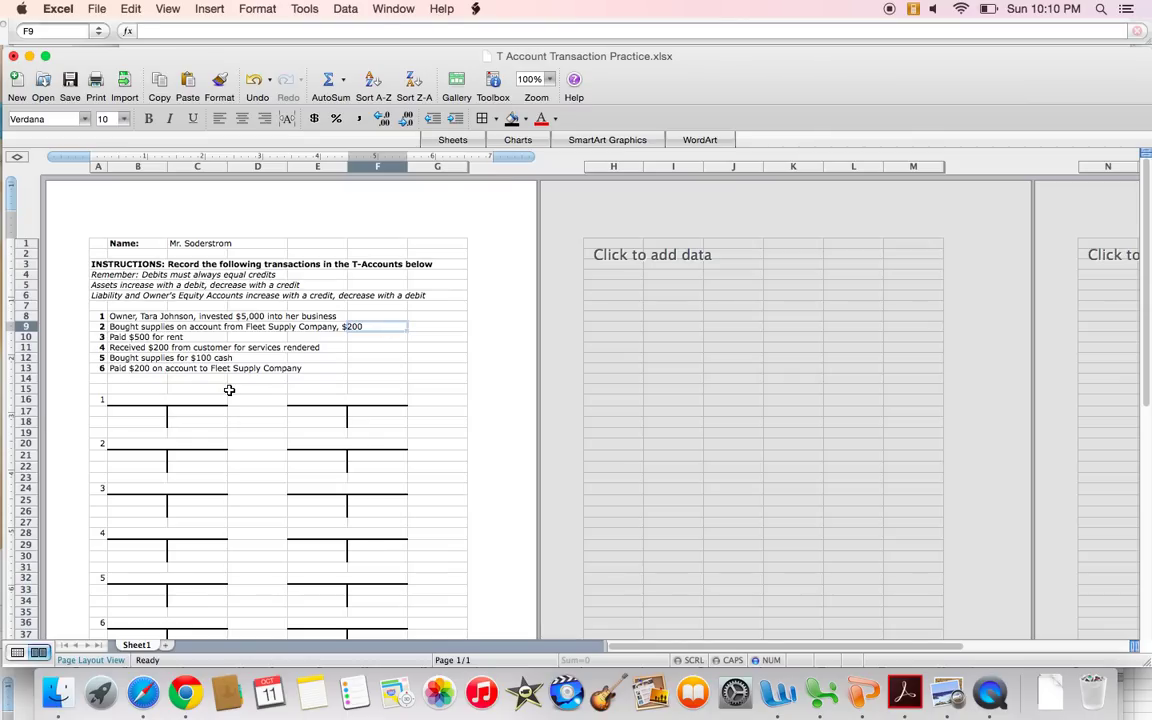
Enter Cash in B16 and the owner's Capital account name in E16.
{"action": "left_click", "coordinate": [199, 402]}
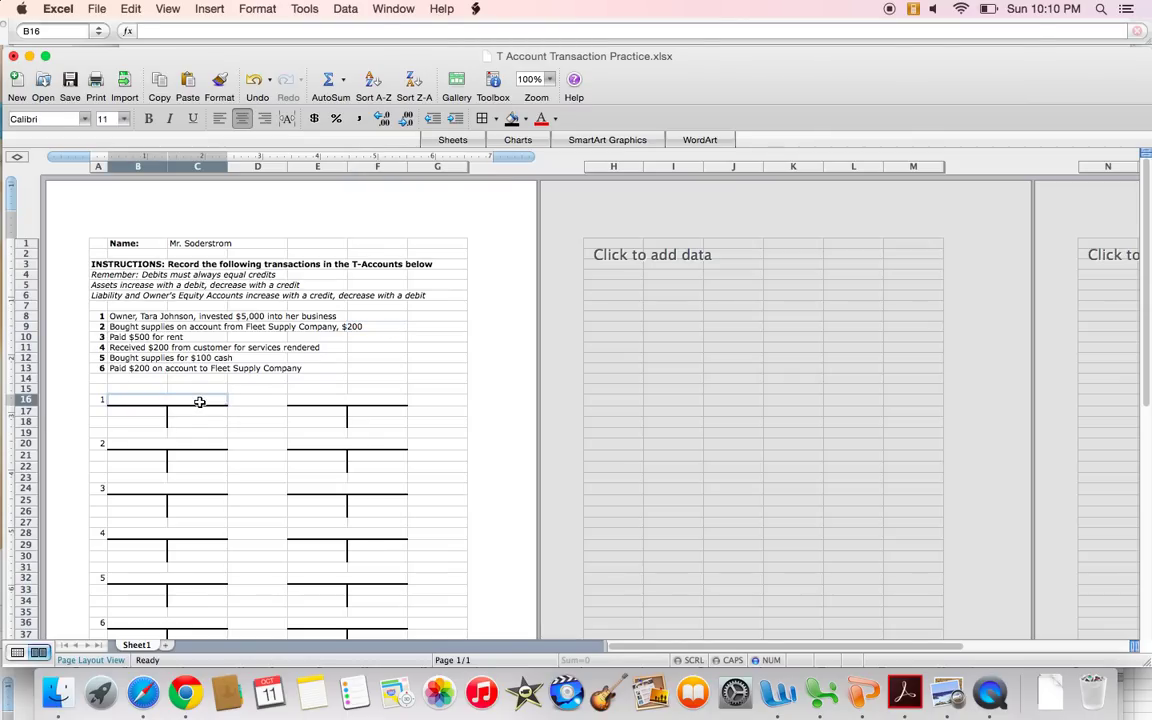
{"action": "type", "text": "Cash"}
{"action": "key", "text": "Tab"}
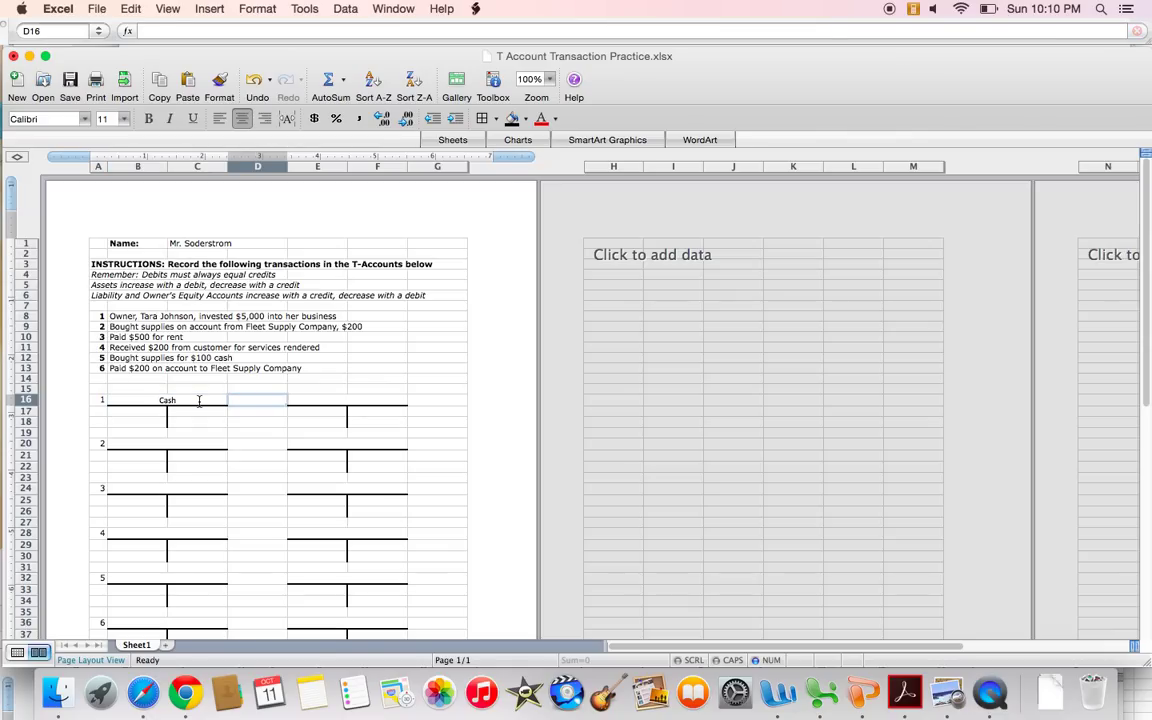
{"action": "key", "text": "Tab"}
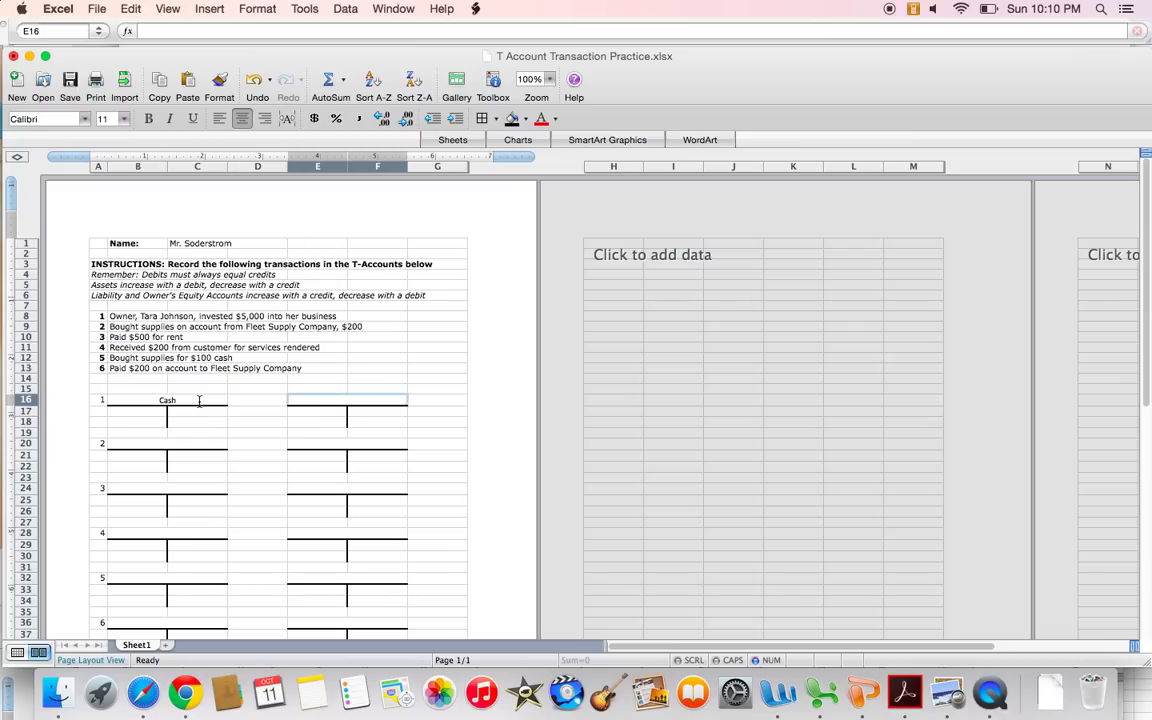
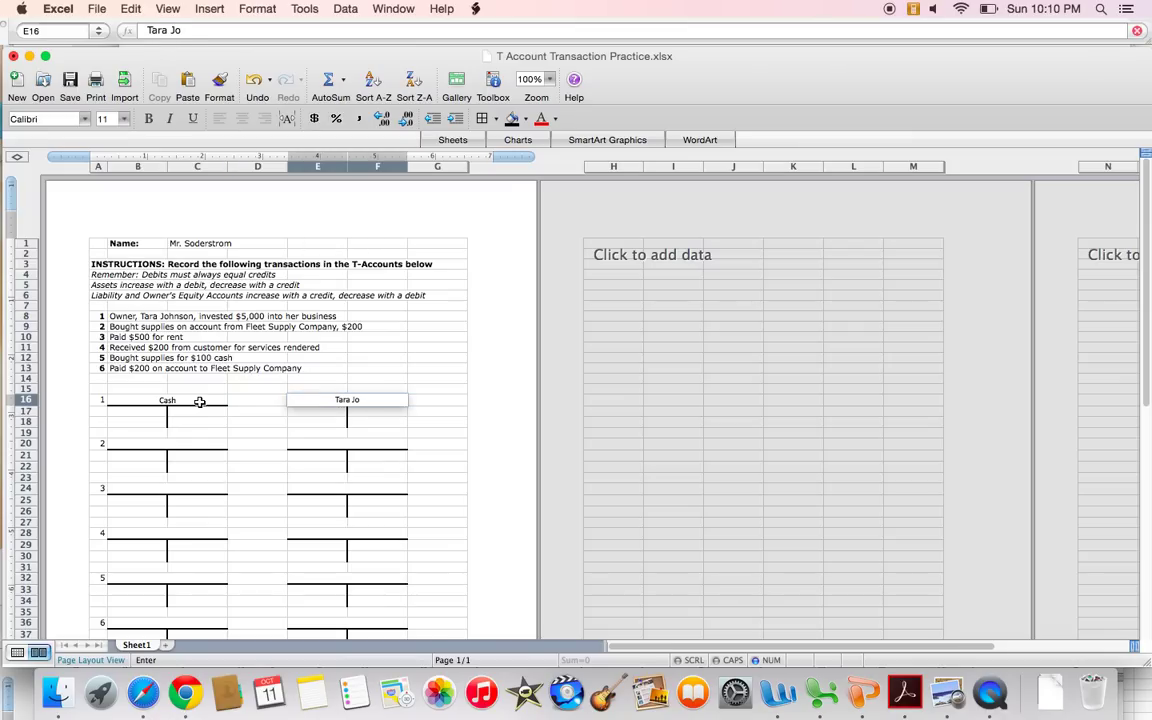
{"action": "key", "text": "Return"}
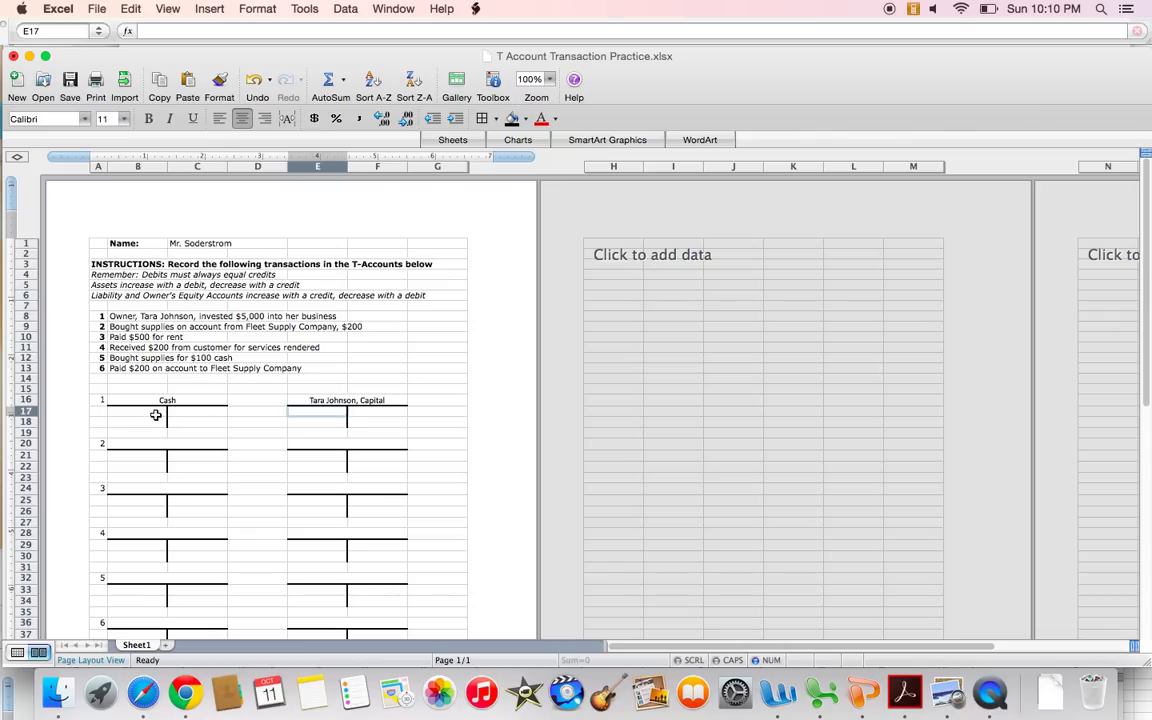
{"action": "left_click_drag", "start_coordinate": [97, 285], "coordinate": [264, 286]}
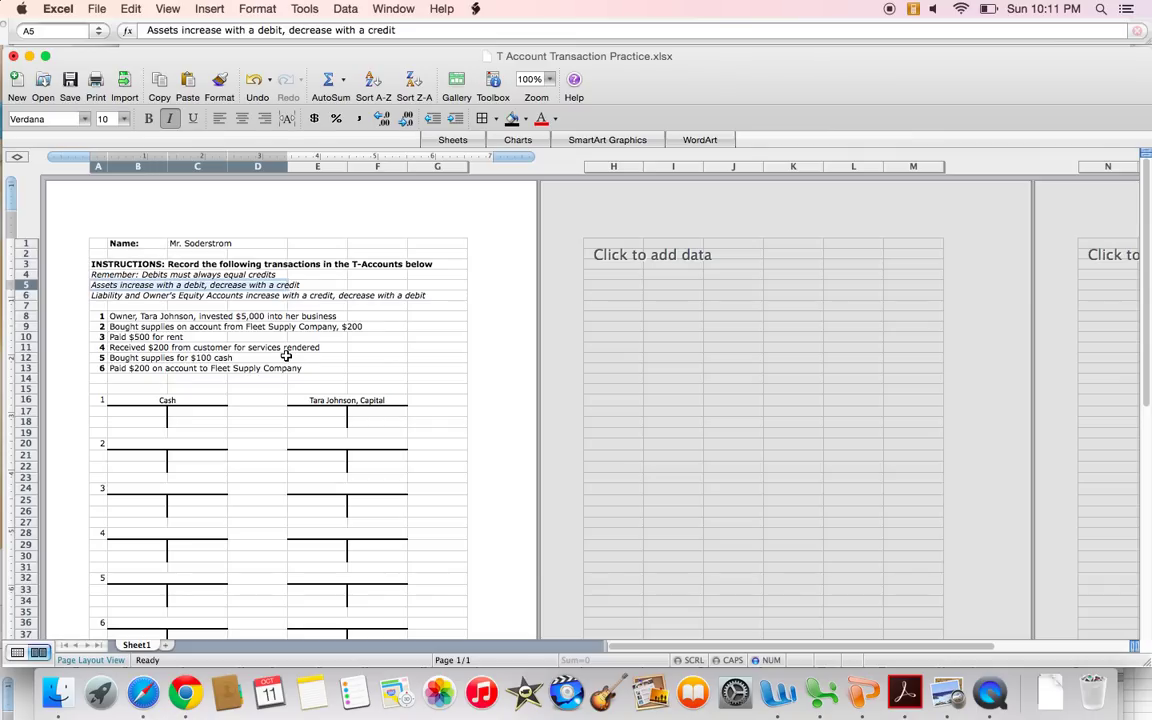
{"action": "left_click", "coordinate": [156, 402]}
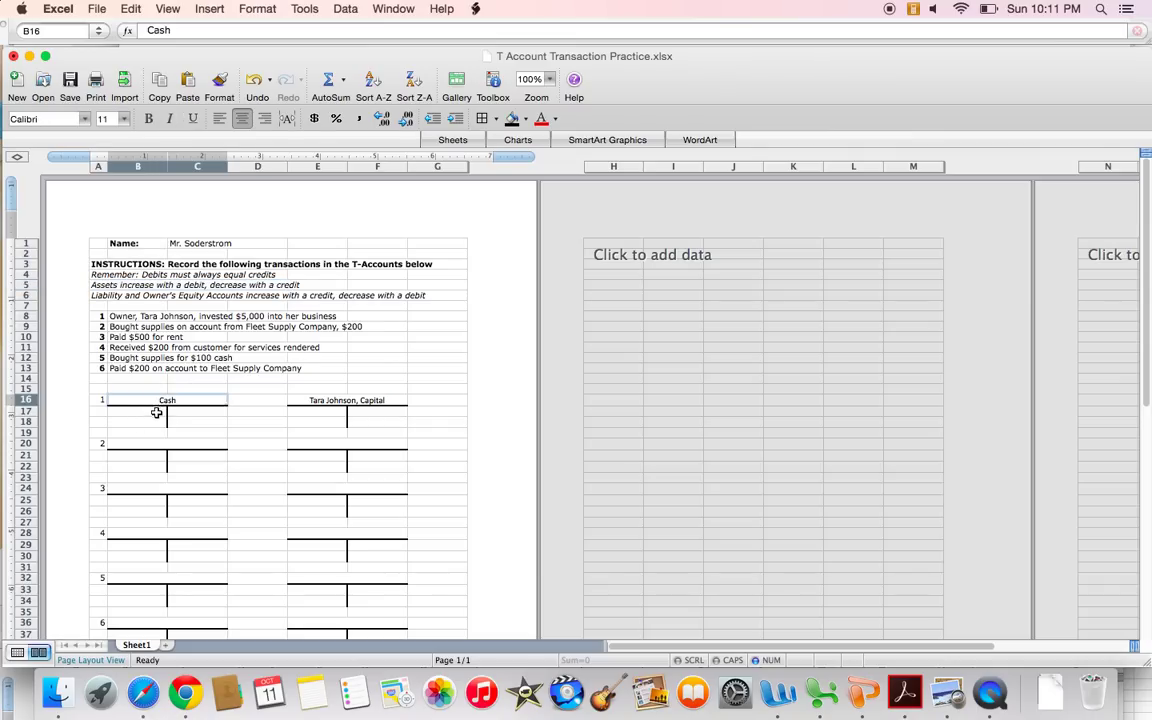
{"action": "key", "text": "Return"}
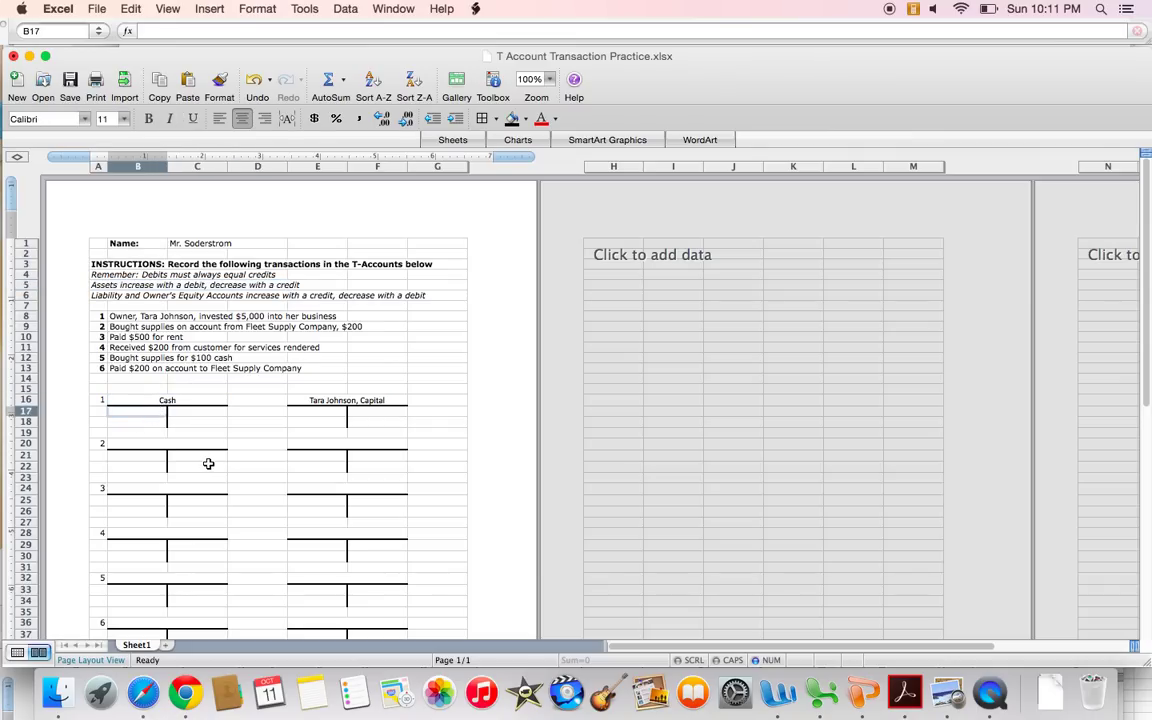
{"action": "type", "text": "$5,000"}
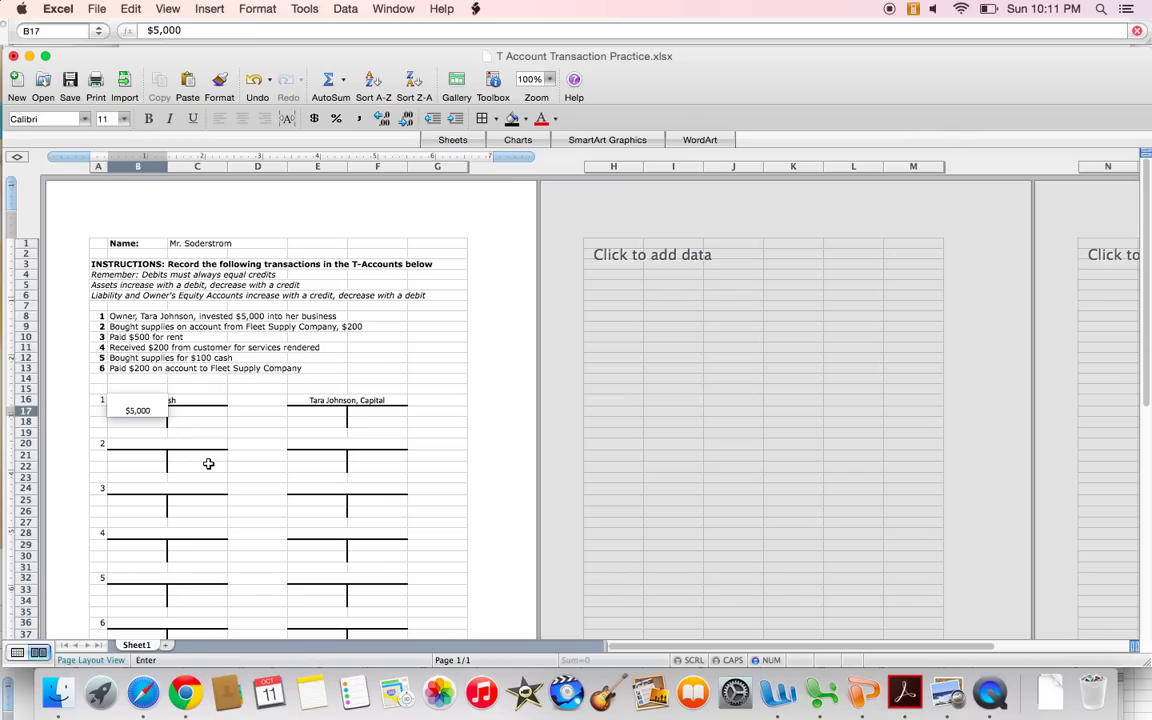
{"action": "key", "text": "Tab"}
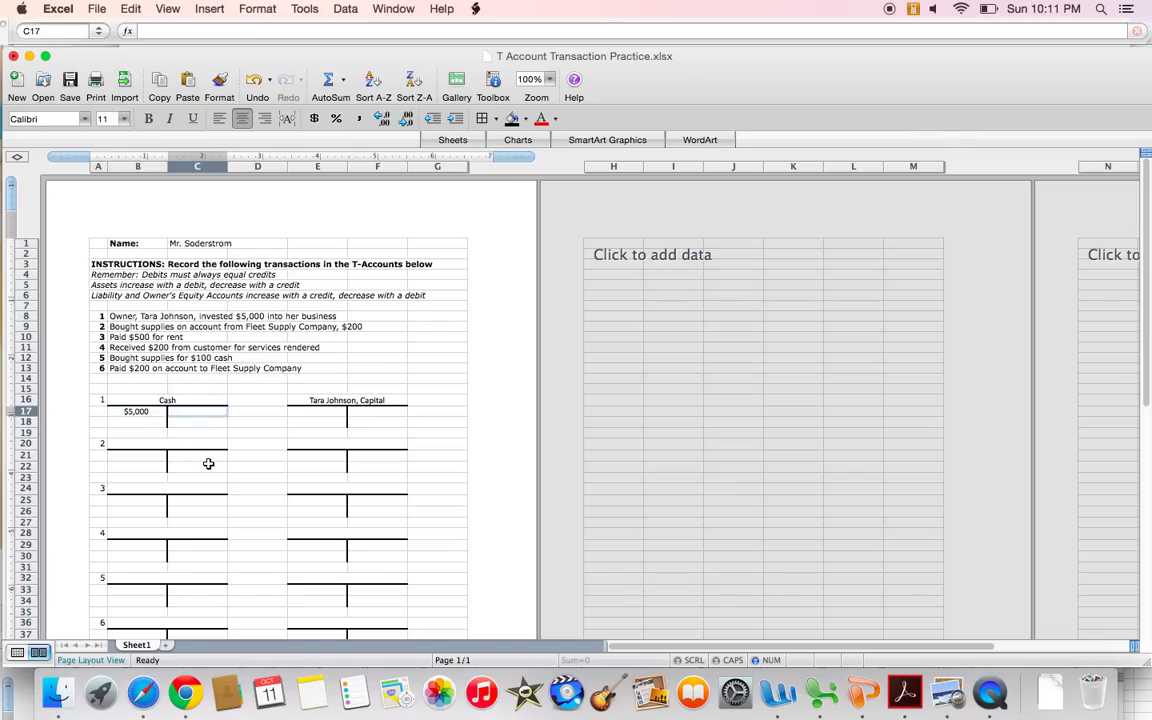
{"action": "key", "text": "Tab"}
{"action": "key", "text": "Tab"}
{"action": "key", "text": "Tab"}
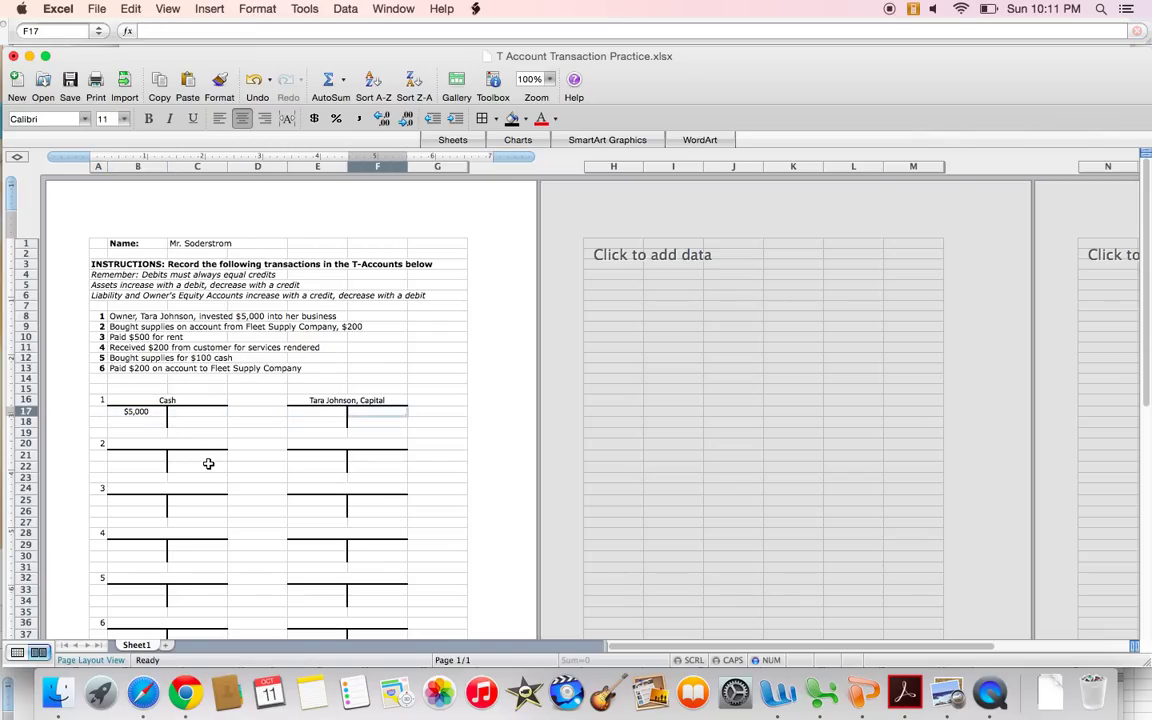
{"action": "key", "text": "Up"}
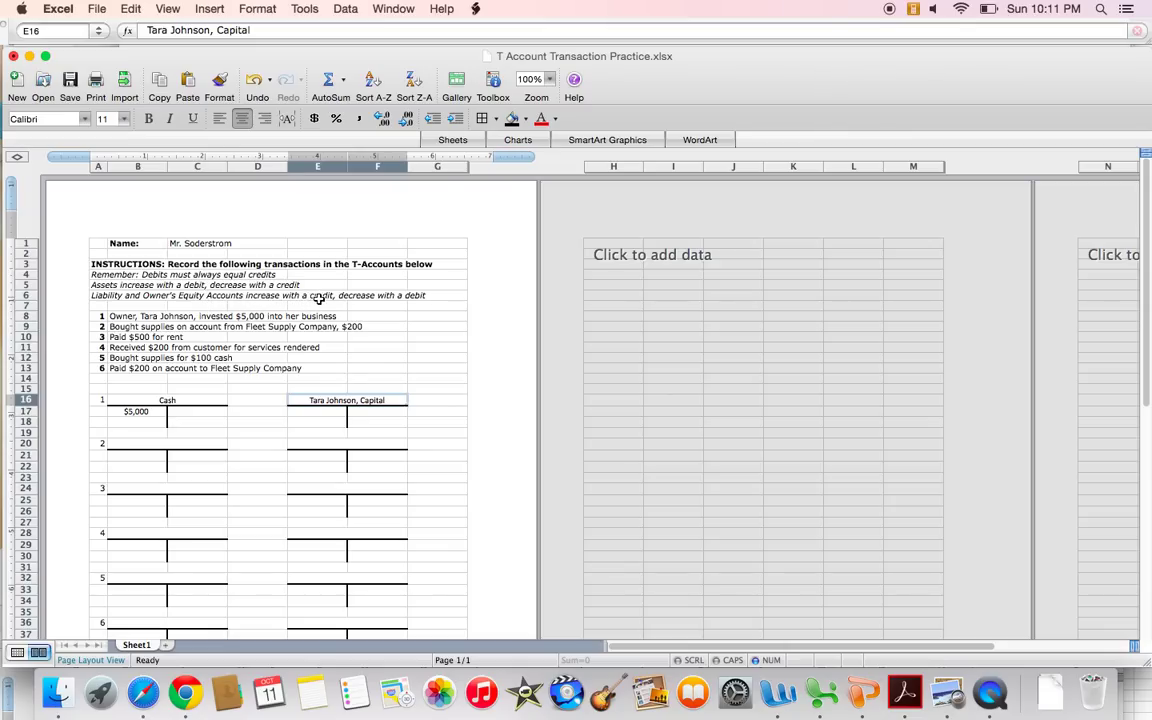
{"action": "left_click", "coordinate": [379, 413]}
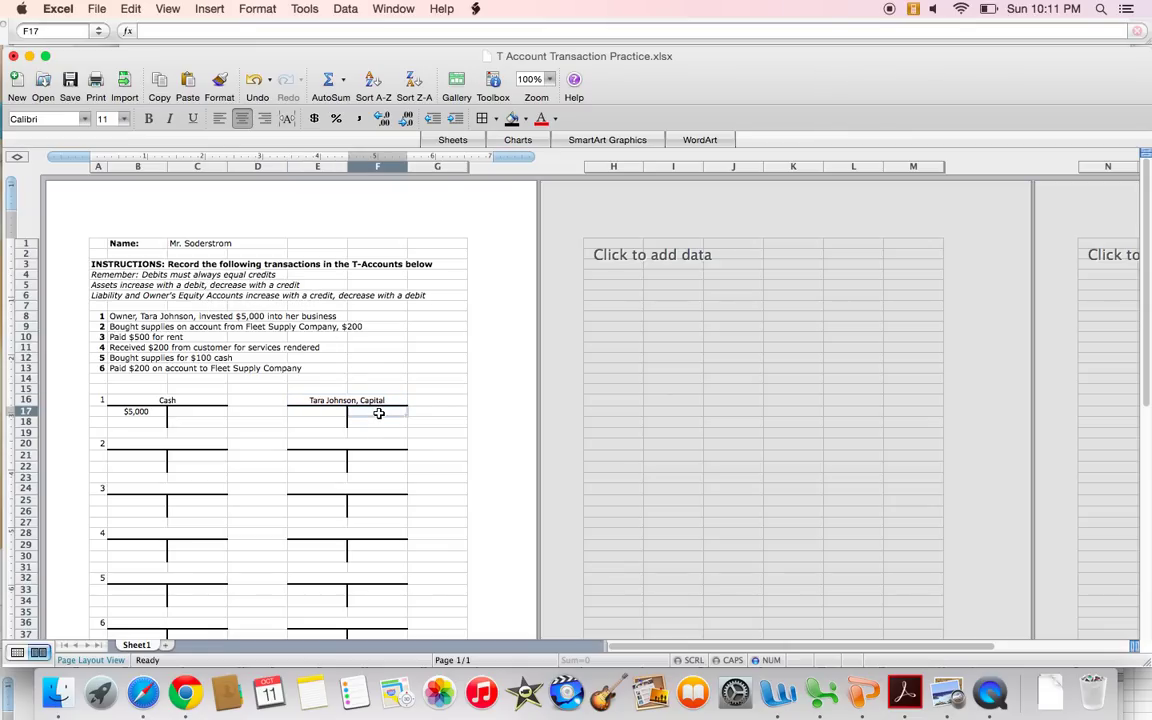
{"action": "type", "text": "$5,000"}
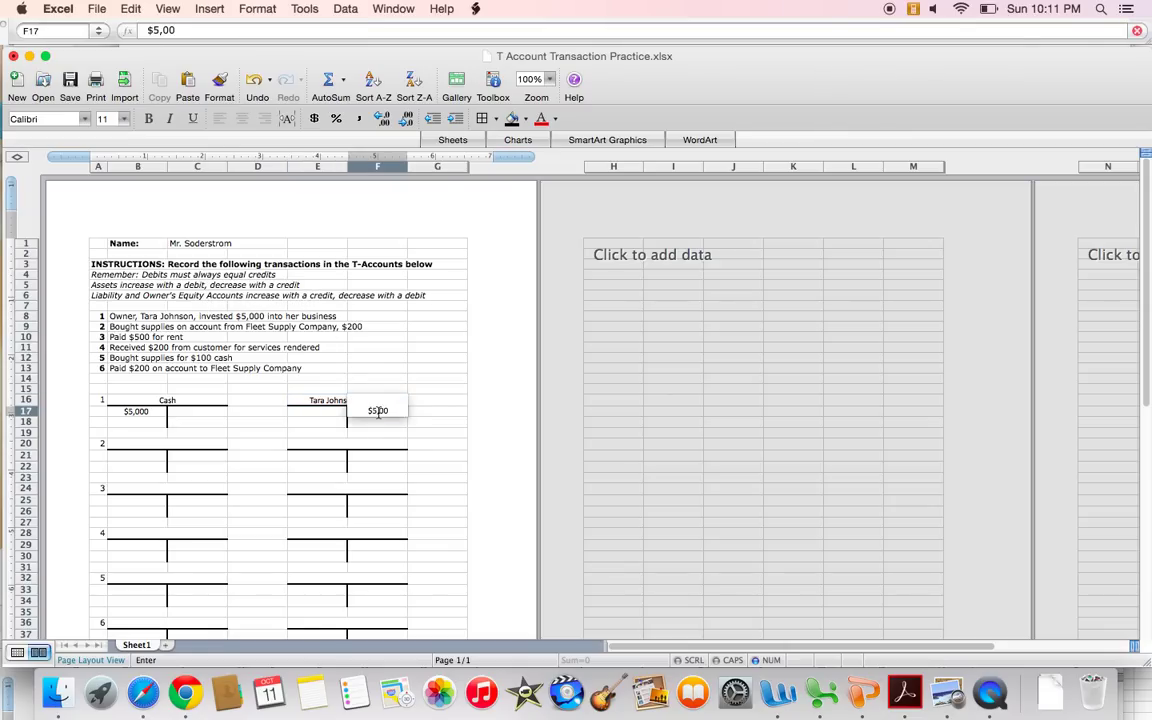
{"action": "key", "text": "Return"}
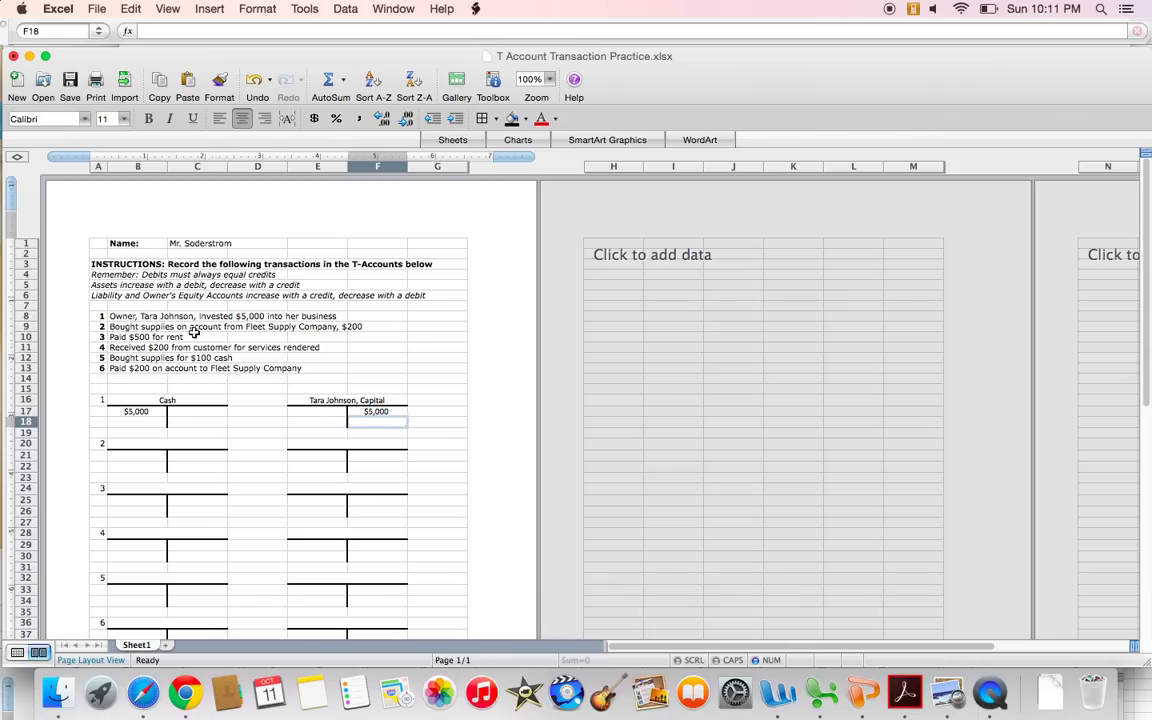
{"action": "left_click_drag", "start_coordinate": [101, 327], "coordinate": [356, 327]}
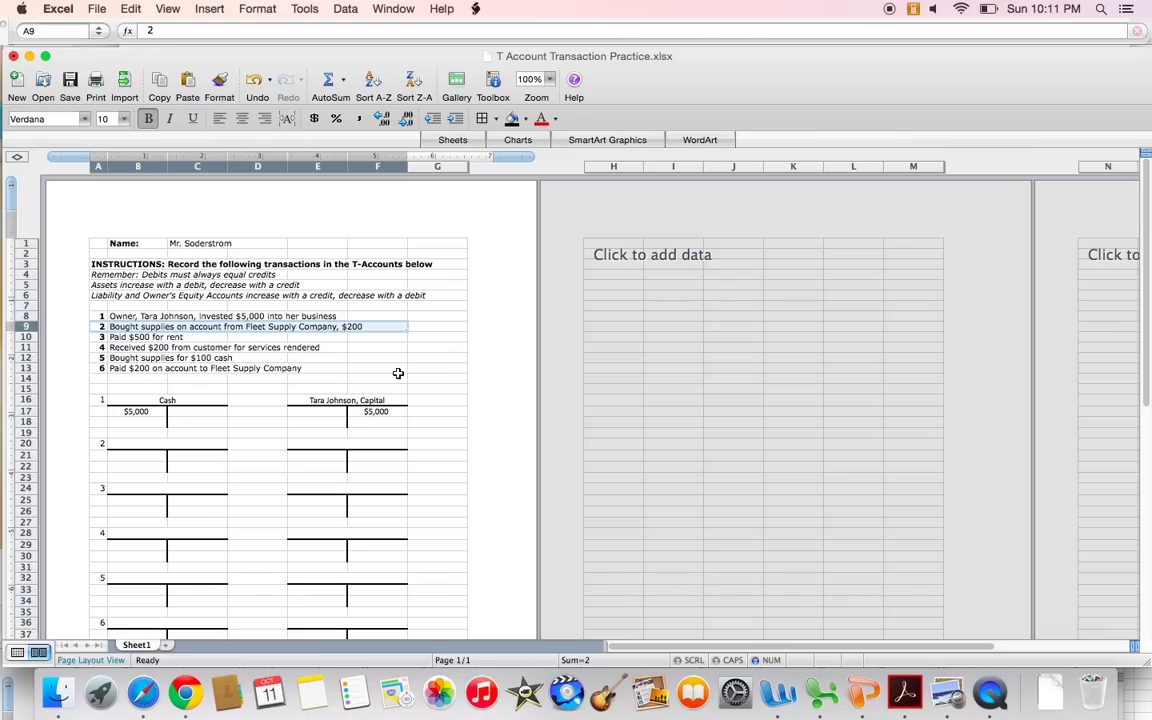
Title the second pair of T-accounts Supplies and Fleet Supply Company.
{"action": "left_click", "coordinate": [162, 444]}
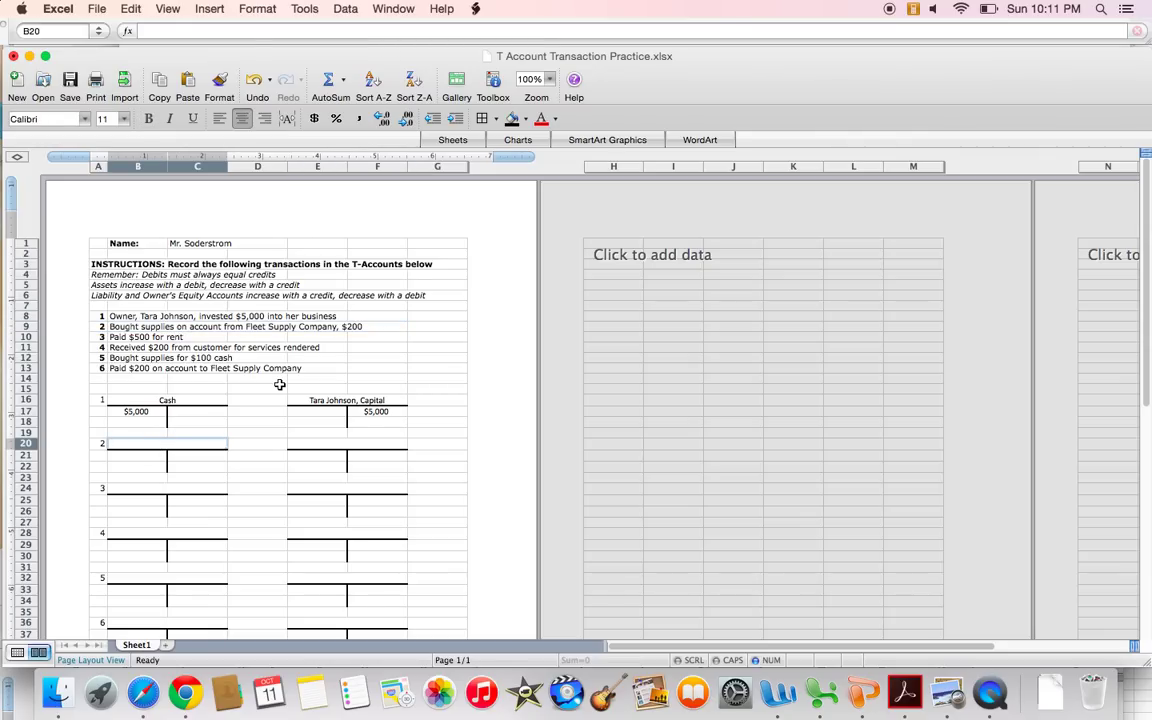
{"action": "type", "text": "Supplies"}
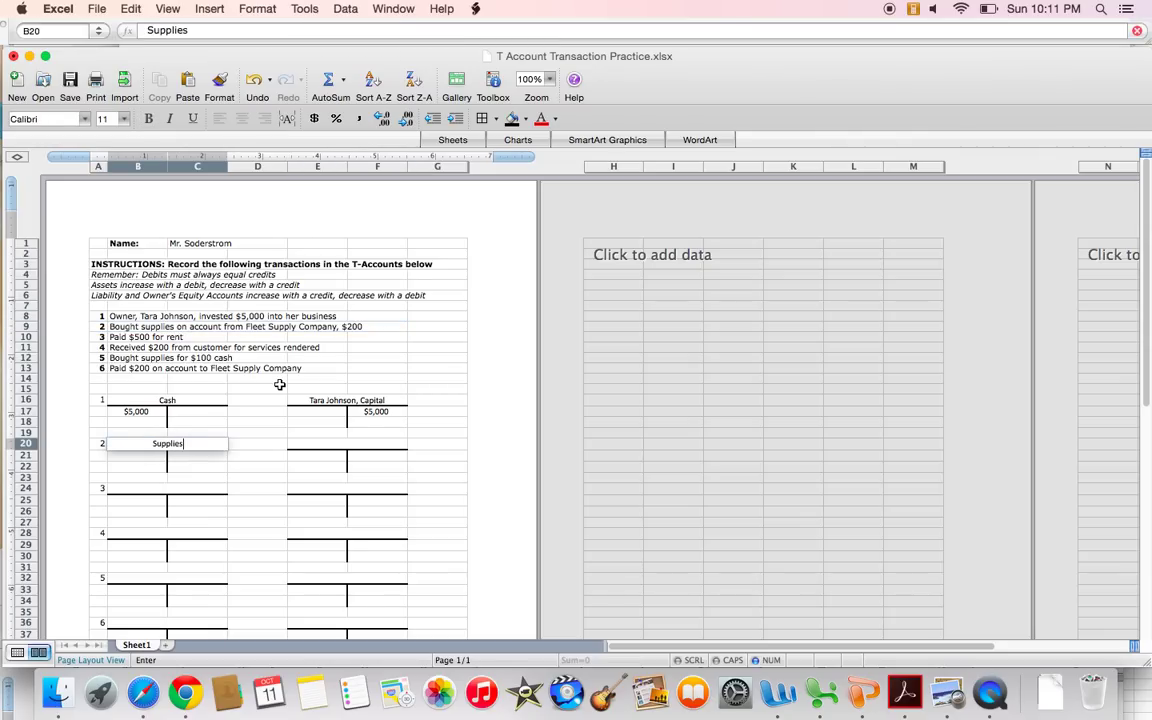
{"action": "key", "text": "Return"}
{"action": "key", "text": "Tab"}
{"action": "key", "text": "Tab"}
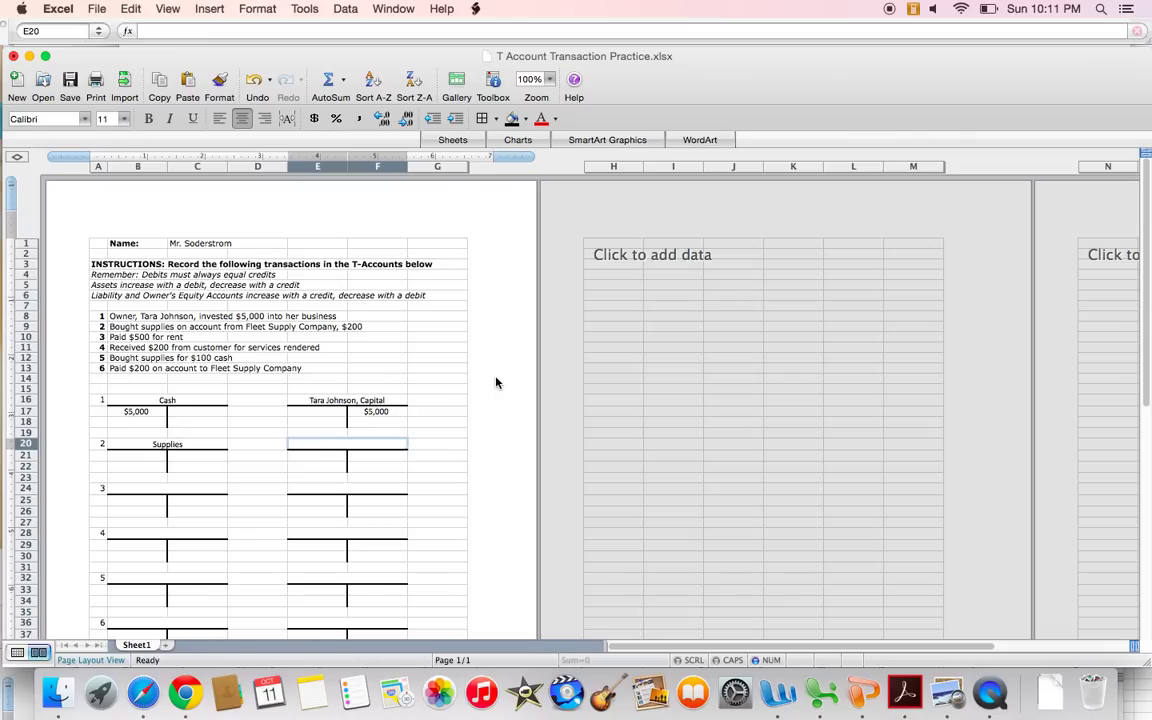
{"action": "type", "text": "Fleet S"}
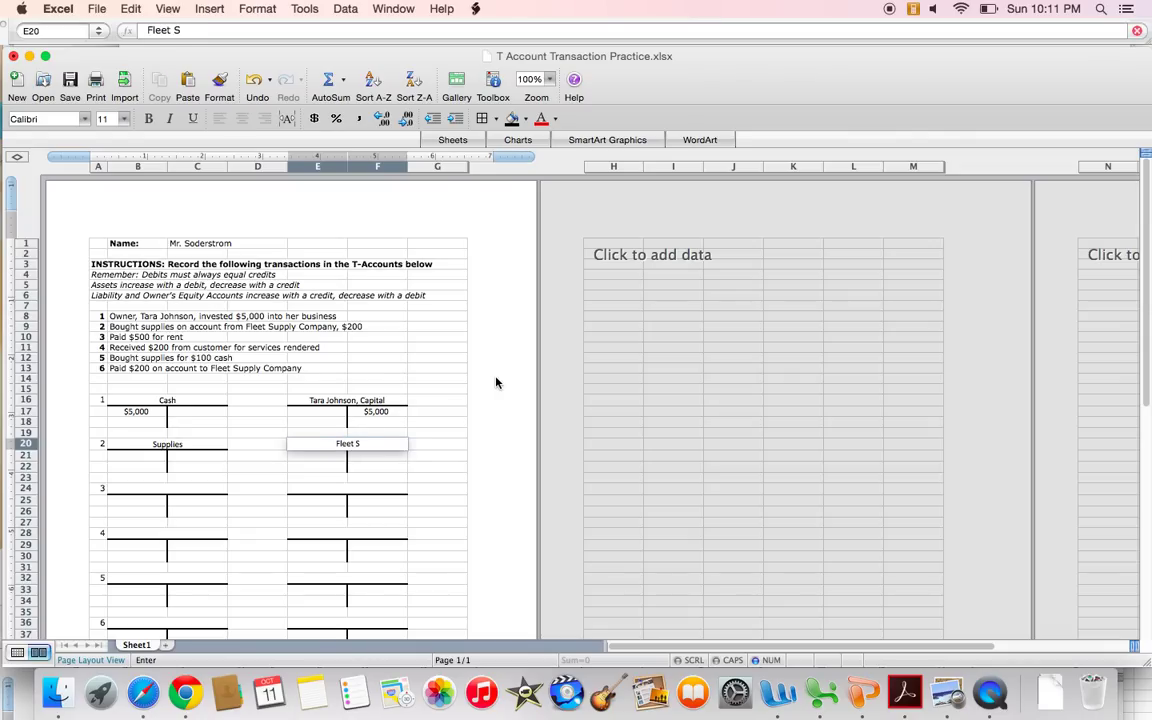
{"action": "type", "text": "upply Company"}
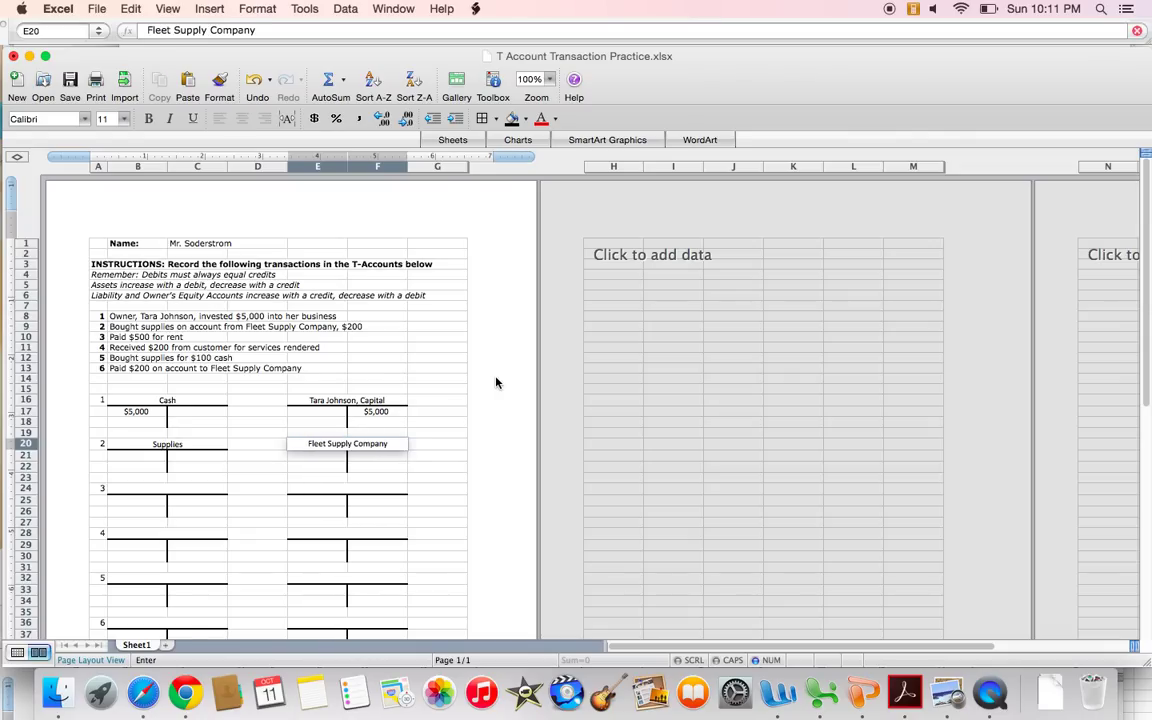
{"action": "key", "text": "Return"}
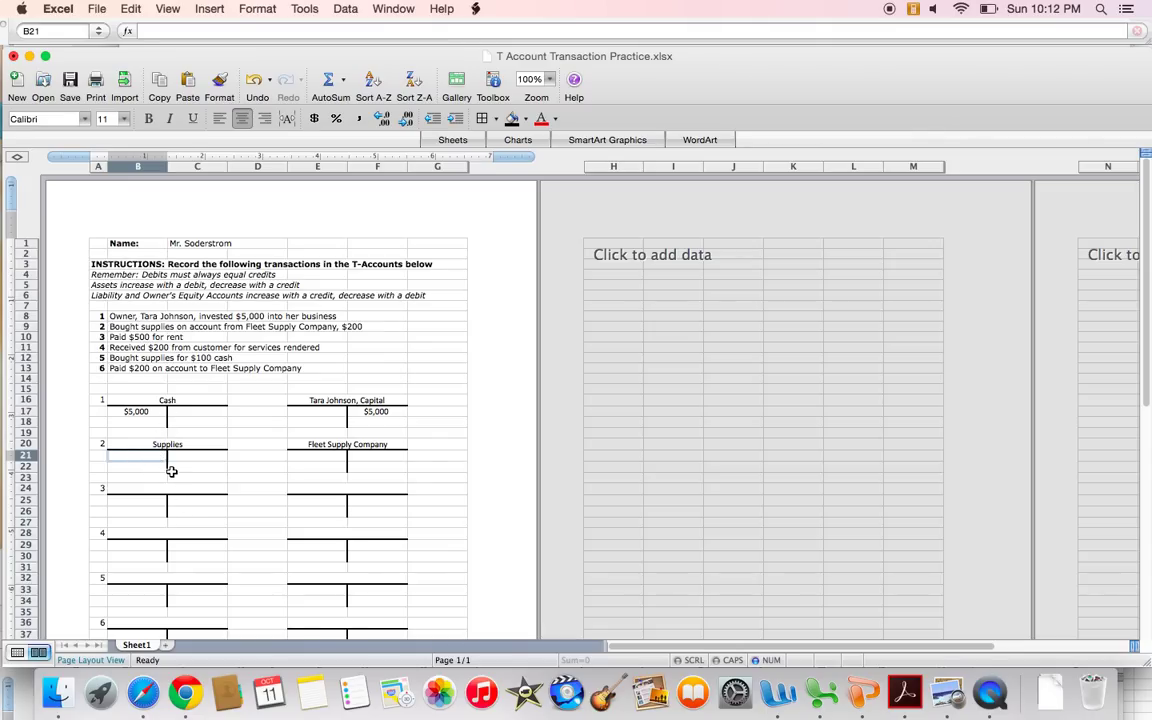
Enter a $200 debit to Supplies and a $200 credit to Fleet Supply Company.
{"action": "type", "text": "$200"}
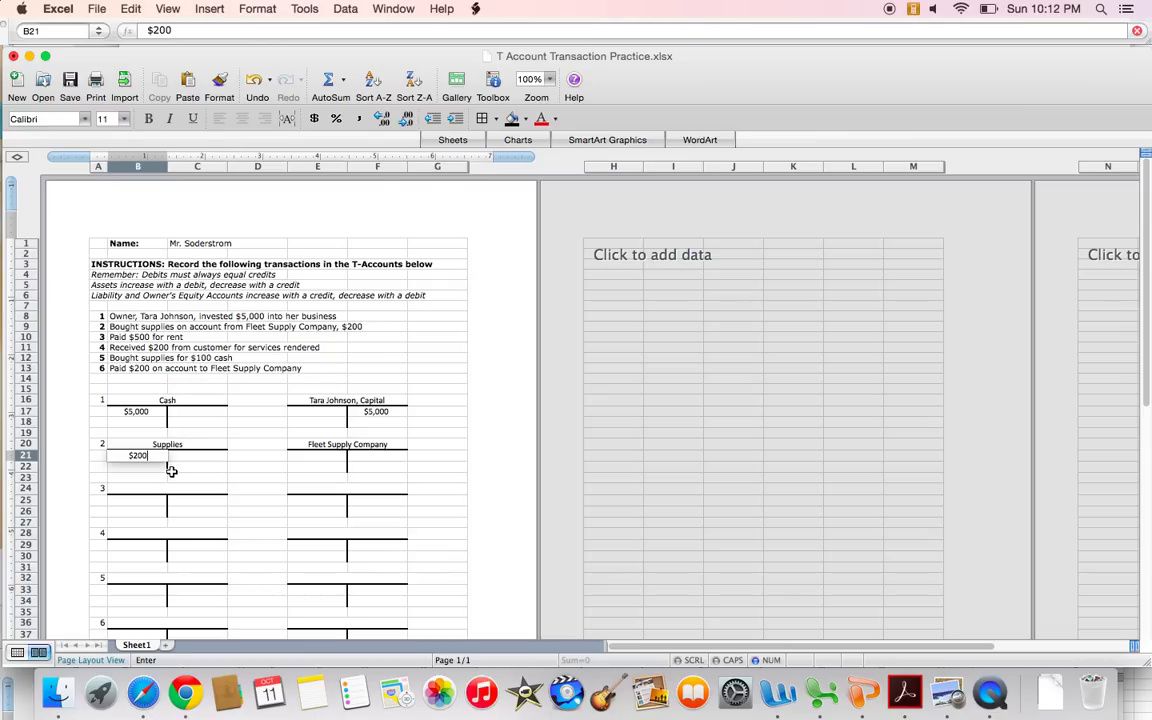
{"action": "key", "text": "Tab"}
{"action": "key", "text": "Tab"}
{"action": "key", "text": "Tab"}
{"action": "key", "text": "Tab"}
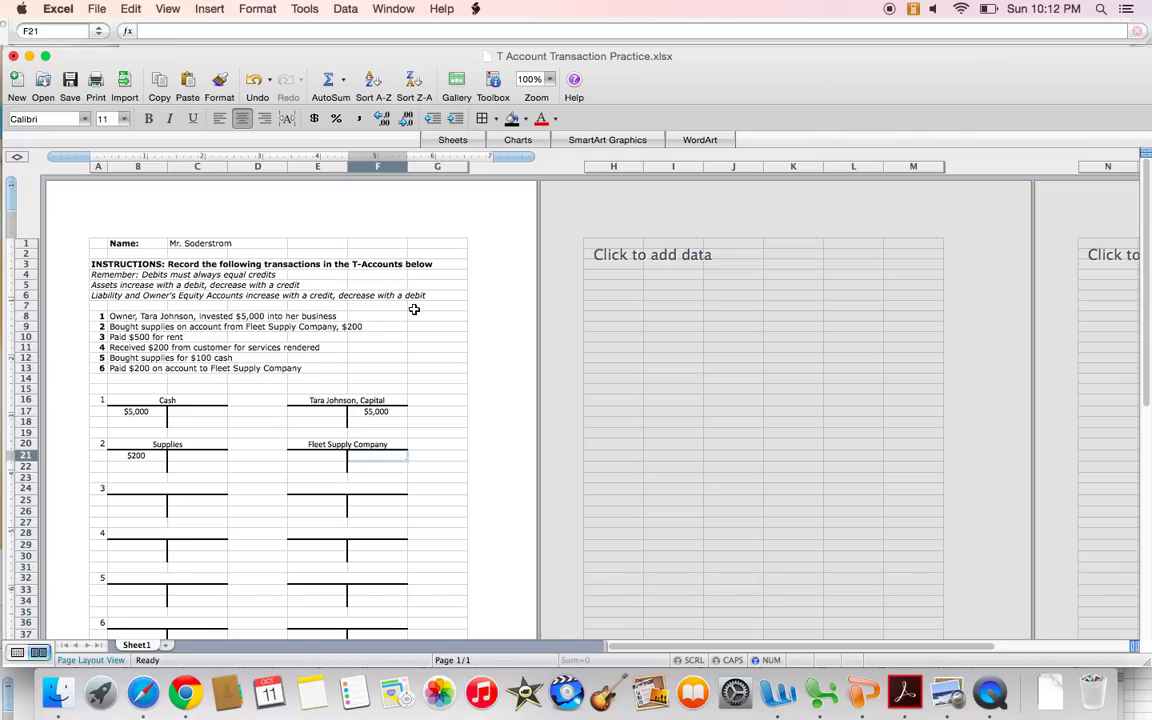
{"action": "type", "text": "$200"}
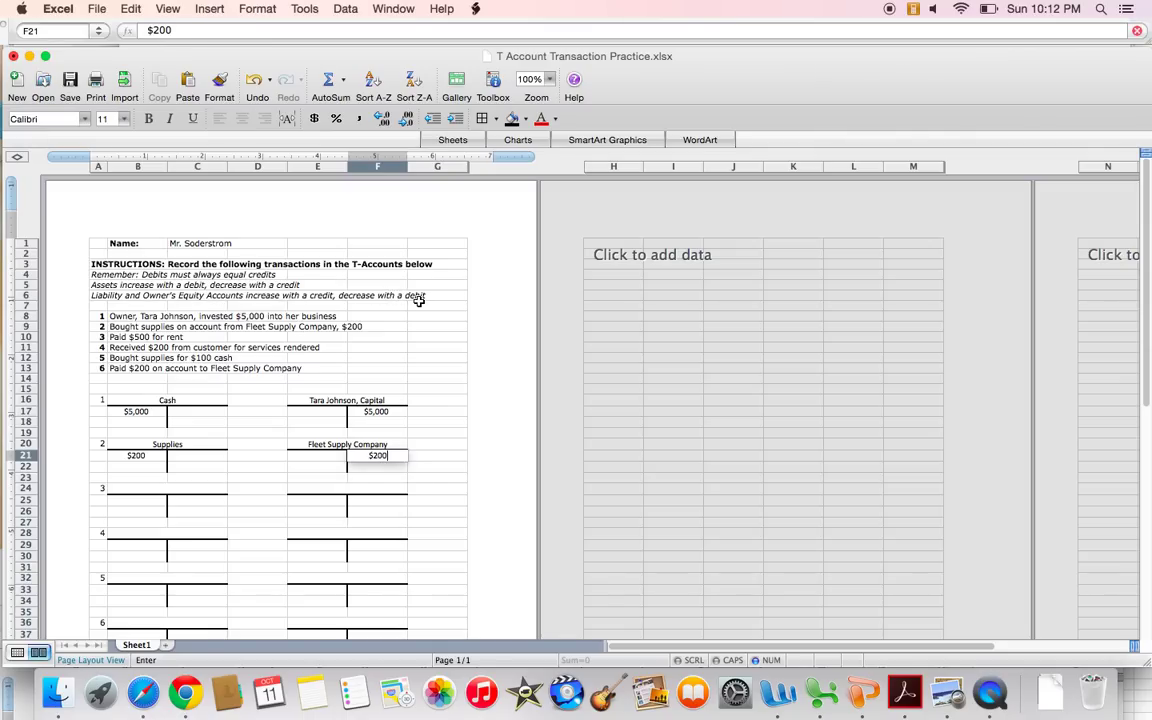
{"action": "key", "text": "Return"}
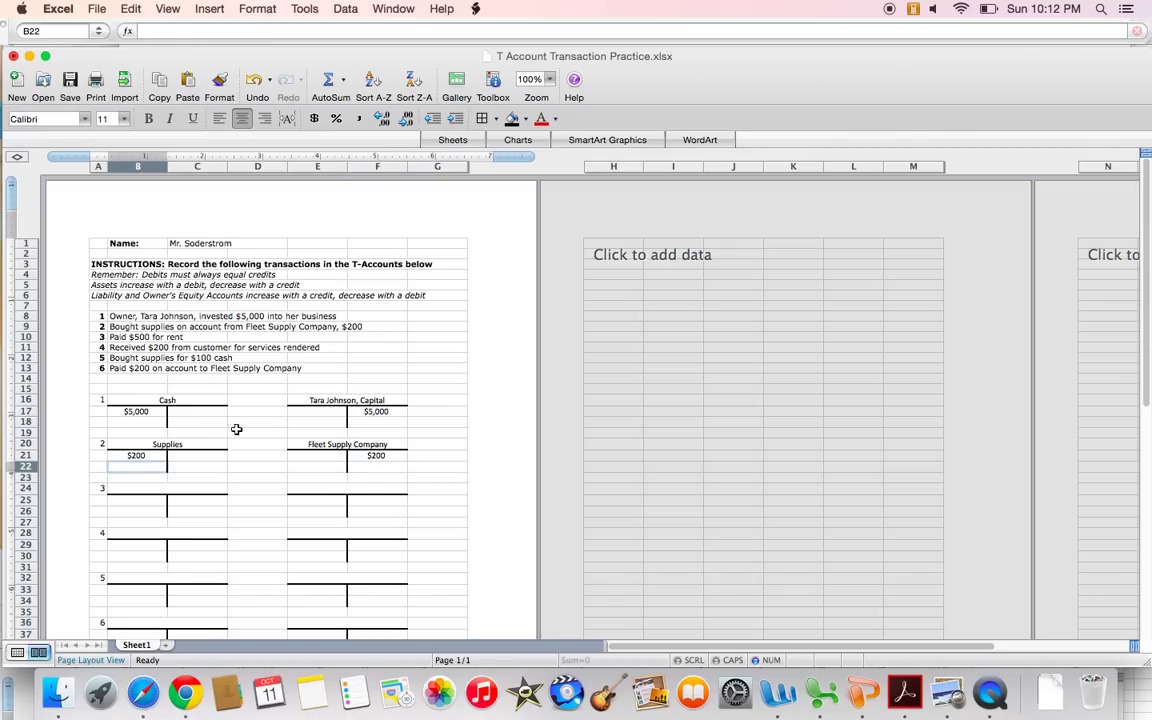
{"action": "left_click", "coordinate": [124, 455]}
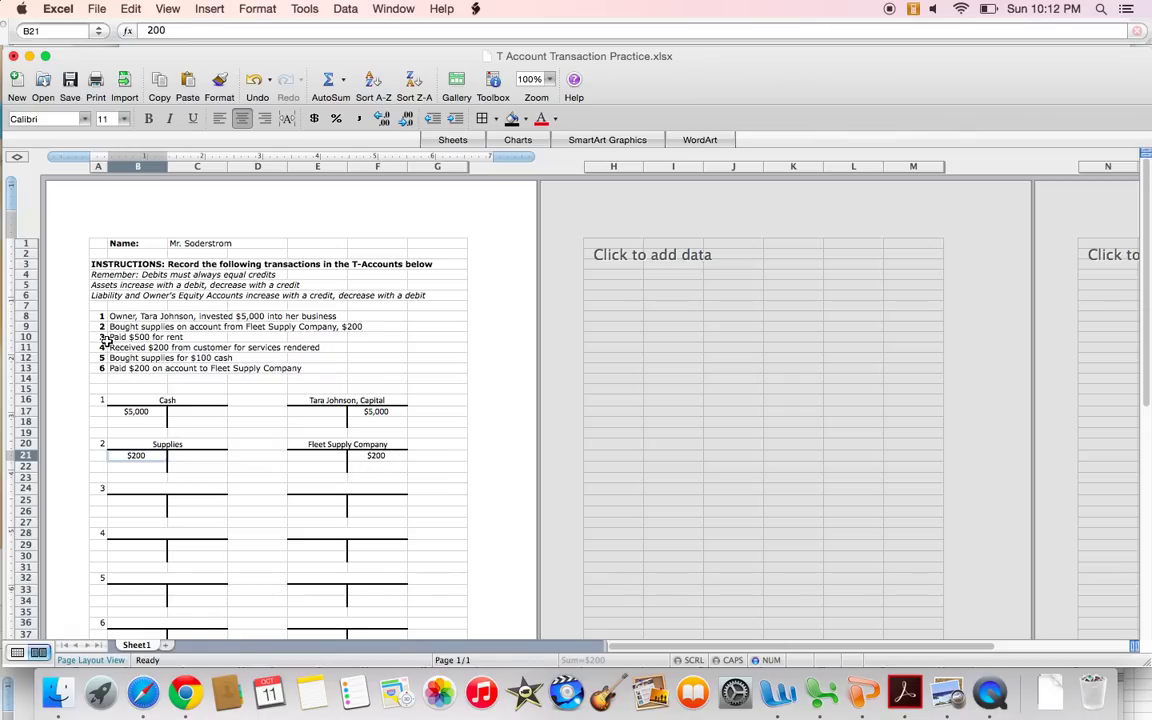
{"action": "left_click_drag", "start_coordinate": [104, 337], "coordinate": [163, 337]}
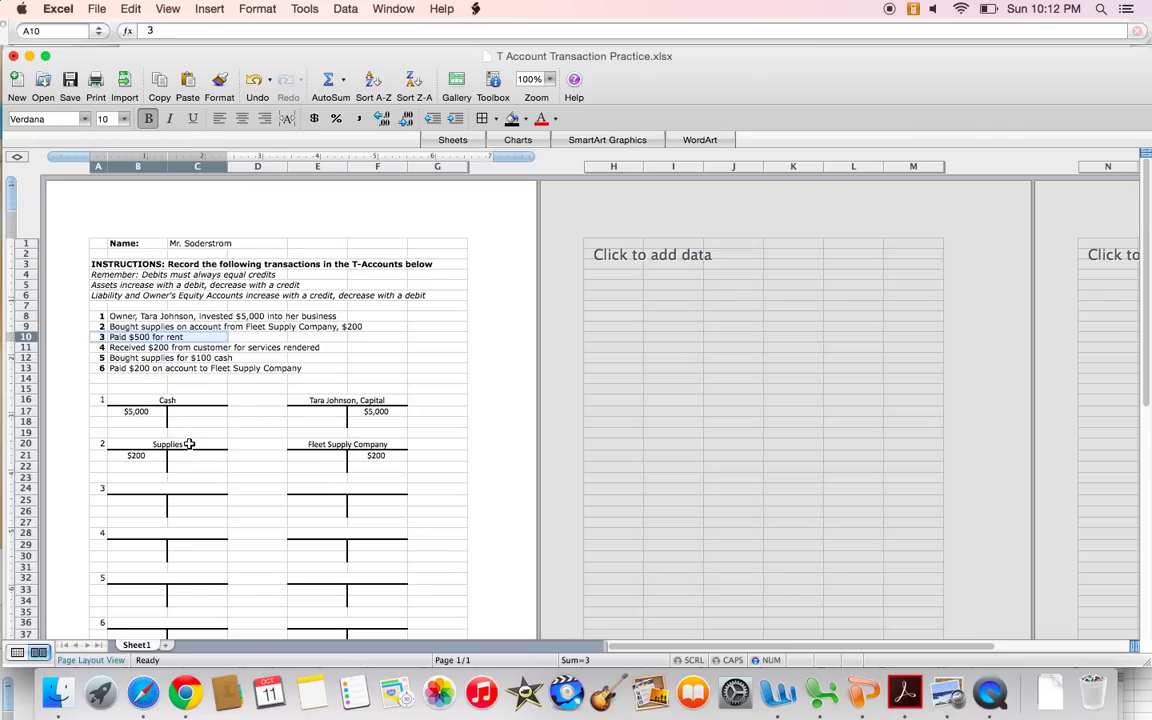
Enter Cash in B24 and Rent Expense in E24 as transaction 3's account titles.
{"action": "left_click", "coordinate": [165, 488]}
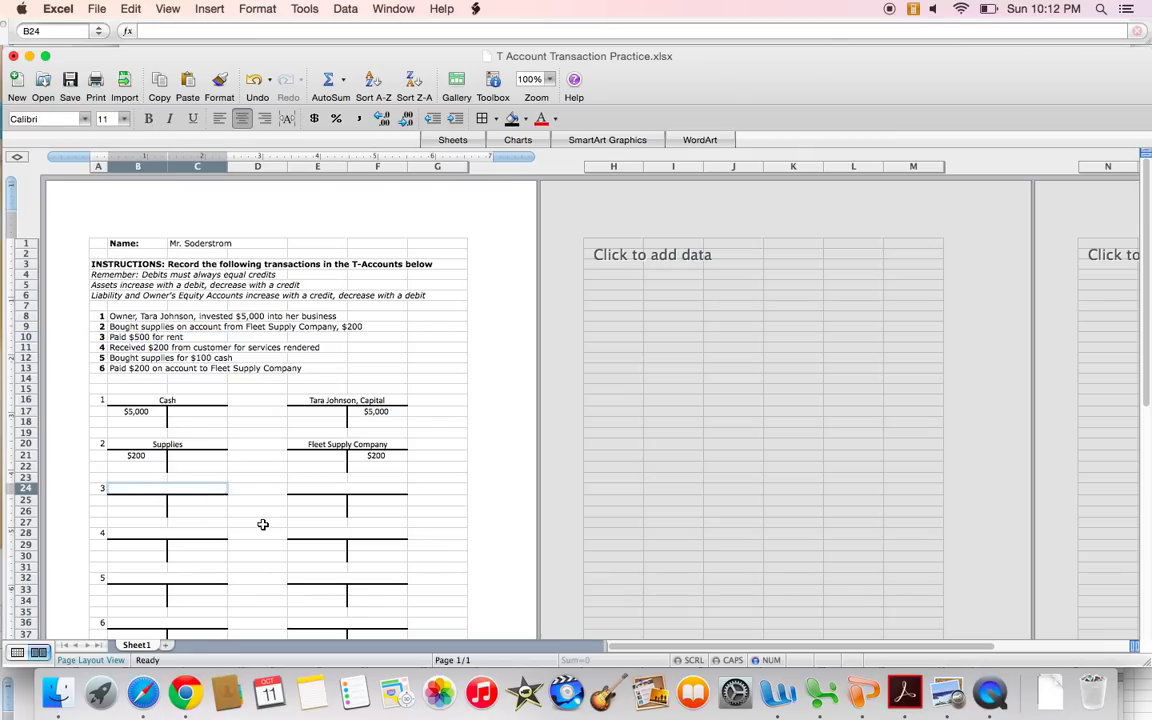
{"action": "type", "text": "Cash"}
{"action": "key", "text": "Tab"}
{"action": "key", "text": "Tab"}
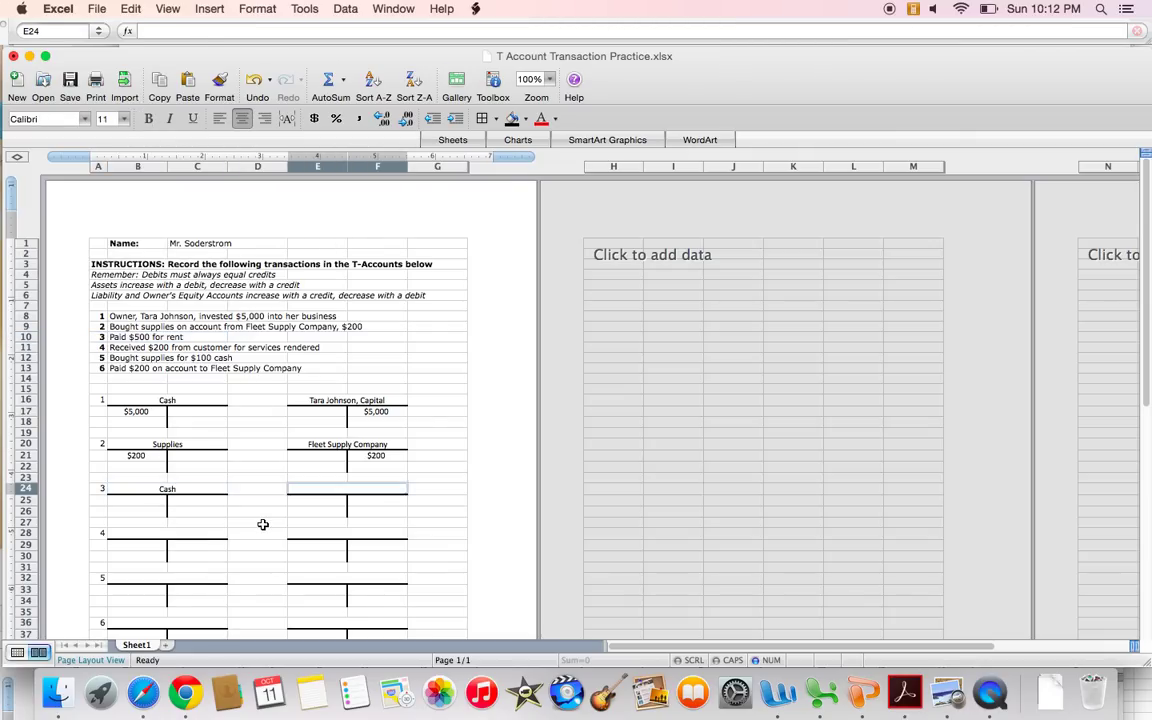
{"action": "type", "text": "Rent Expense"}
{"action": "key", "text": "Return"}
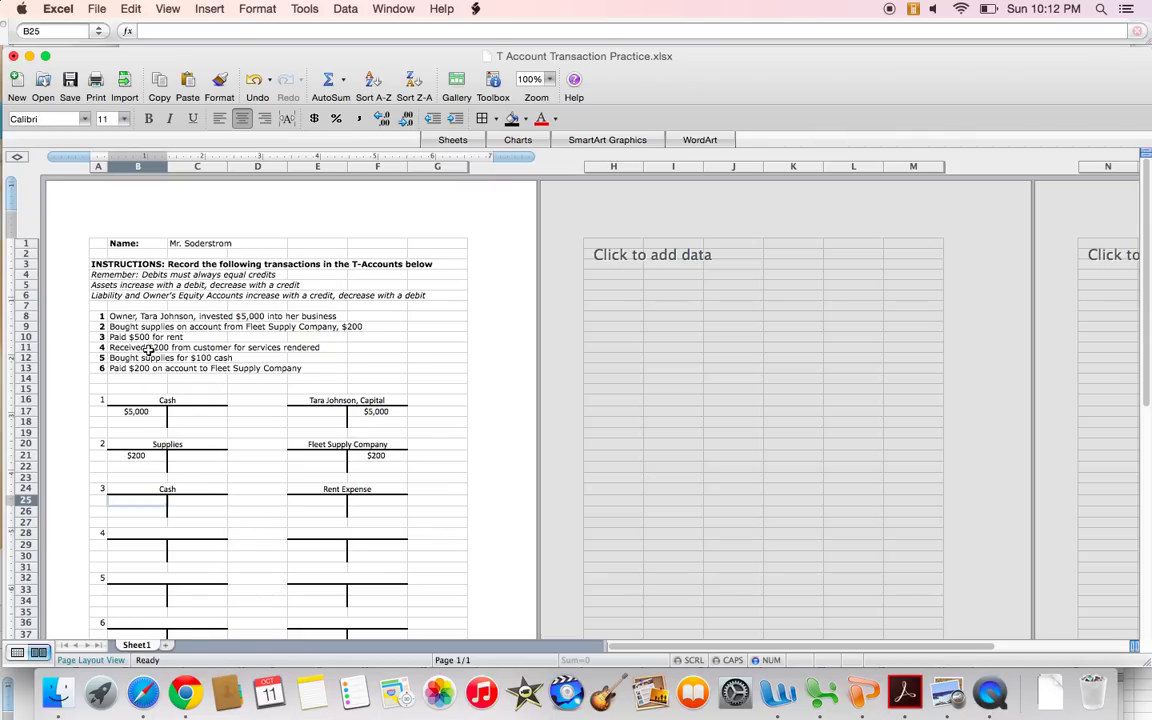
{"action": "left_click", "coordinate": [195, 499]}
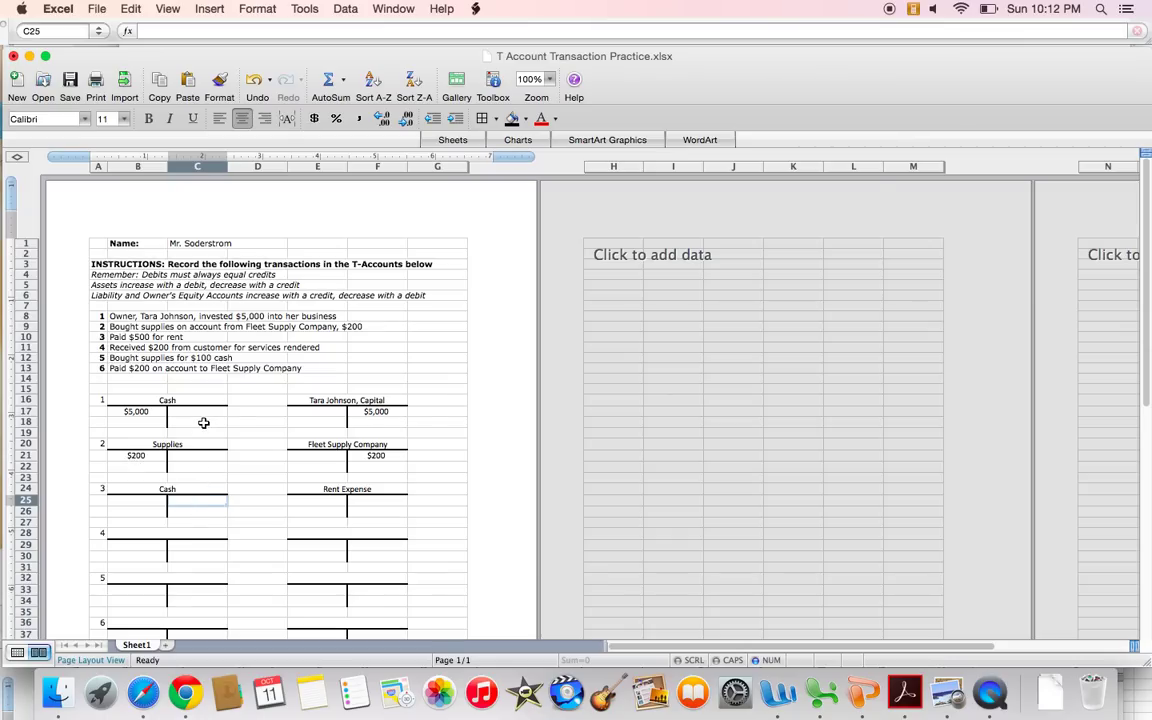
Enter $500 as Cash's credit and $500 as Rent Expense's debit, then check both.
{"action": "type", "text": "$500"}
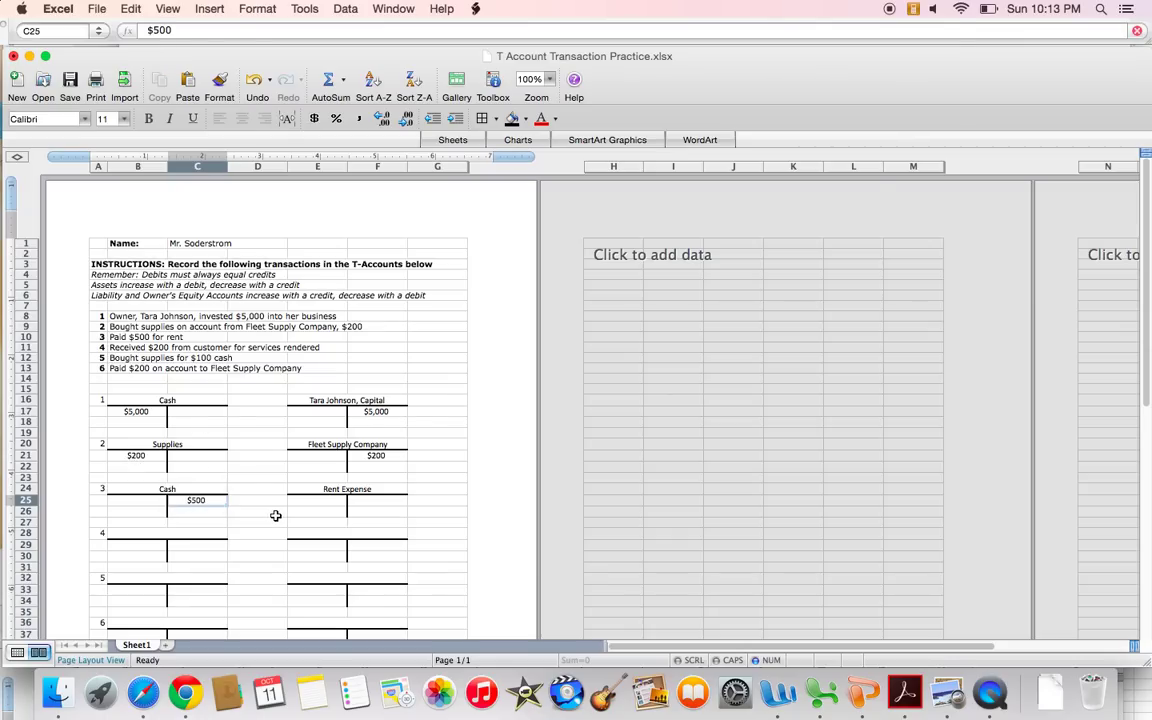
{"action": "key", "text": "Tab"}
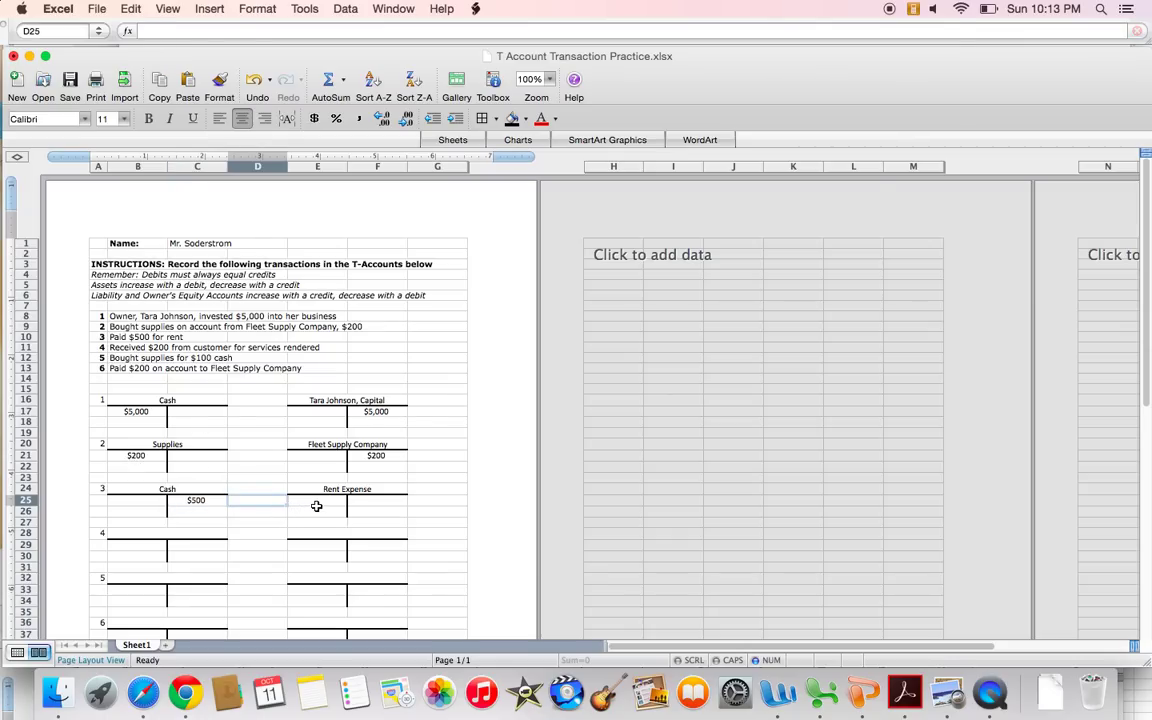
{"action": "left_click", "coordinate": [317, 502]}
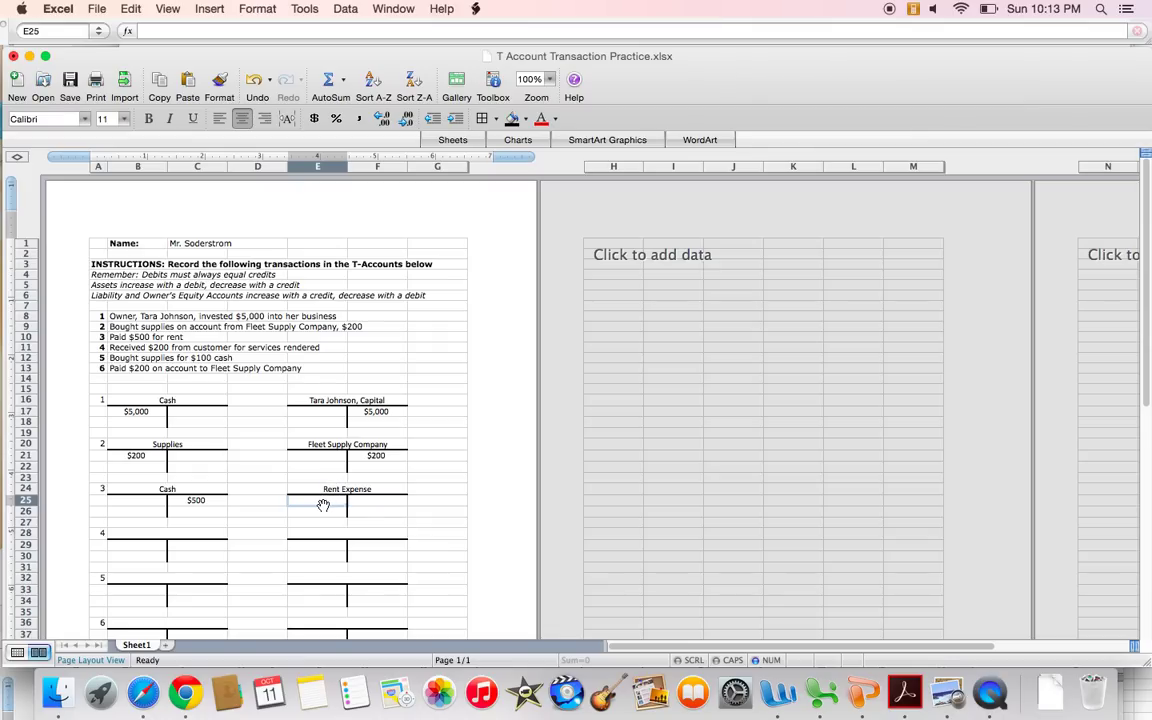
{"action": "type", "text": "$5"}
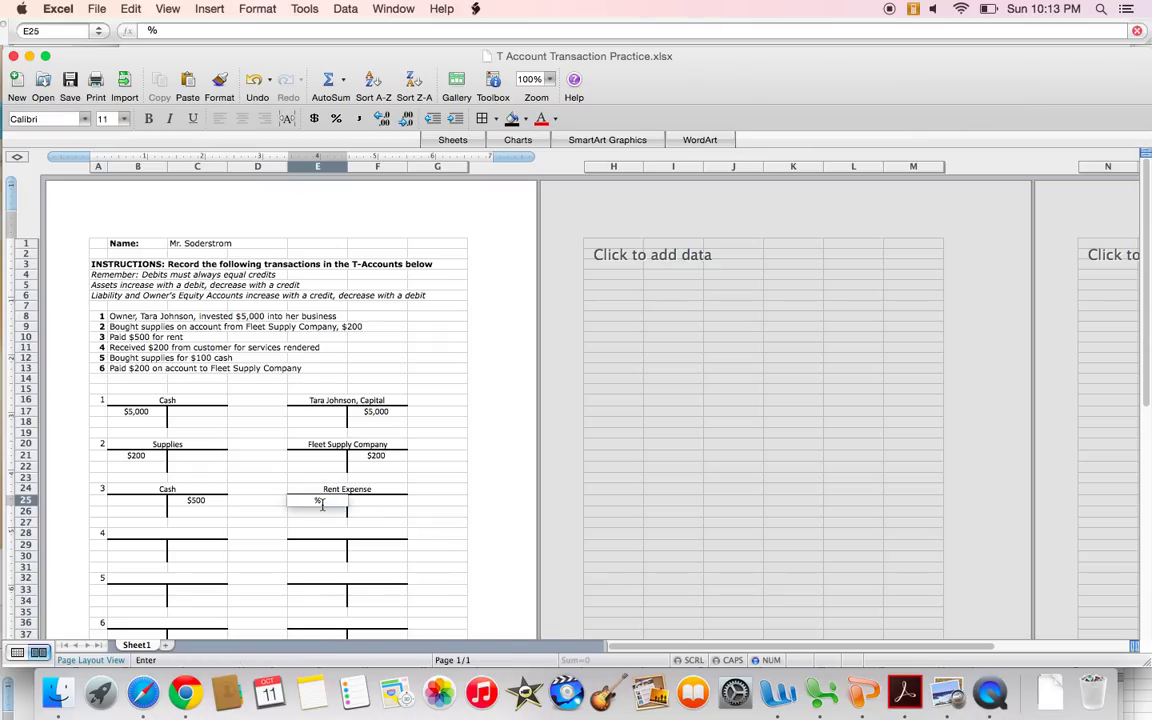
{"action": "type", "text": "00"}
{"action": "key", "text": "Return"}
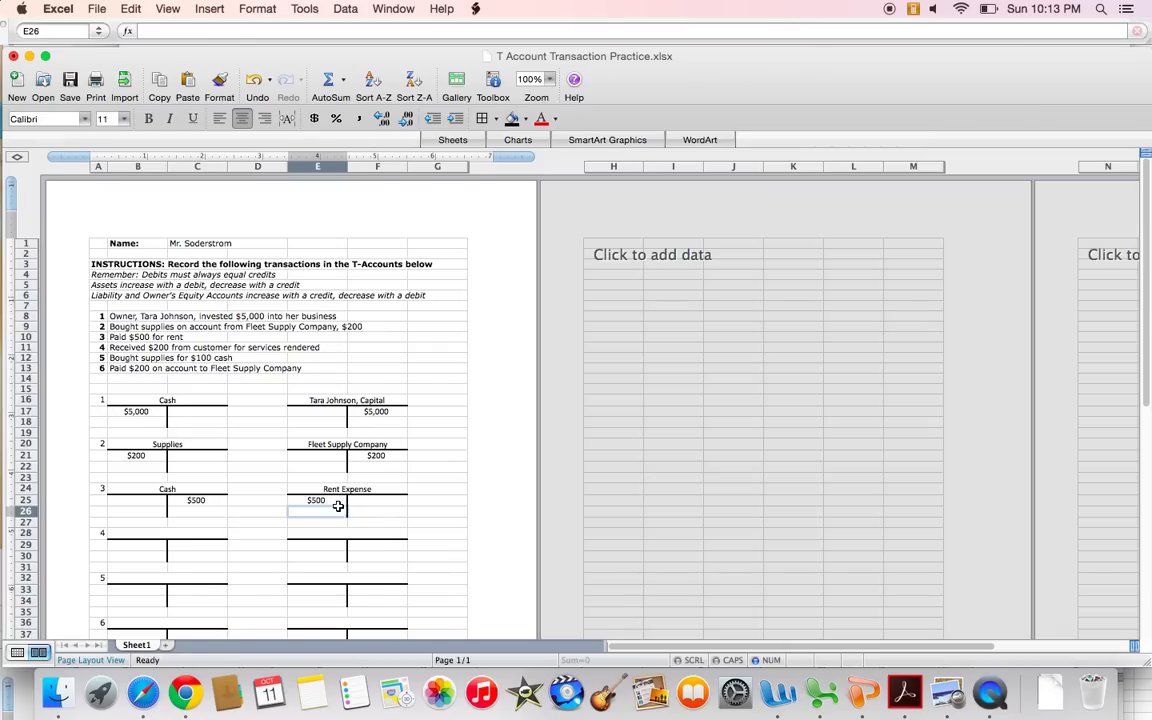
{"action": "left_click", "coordinate": [329, 501]}
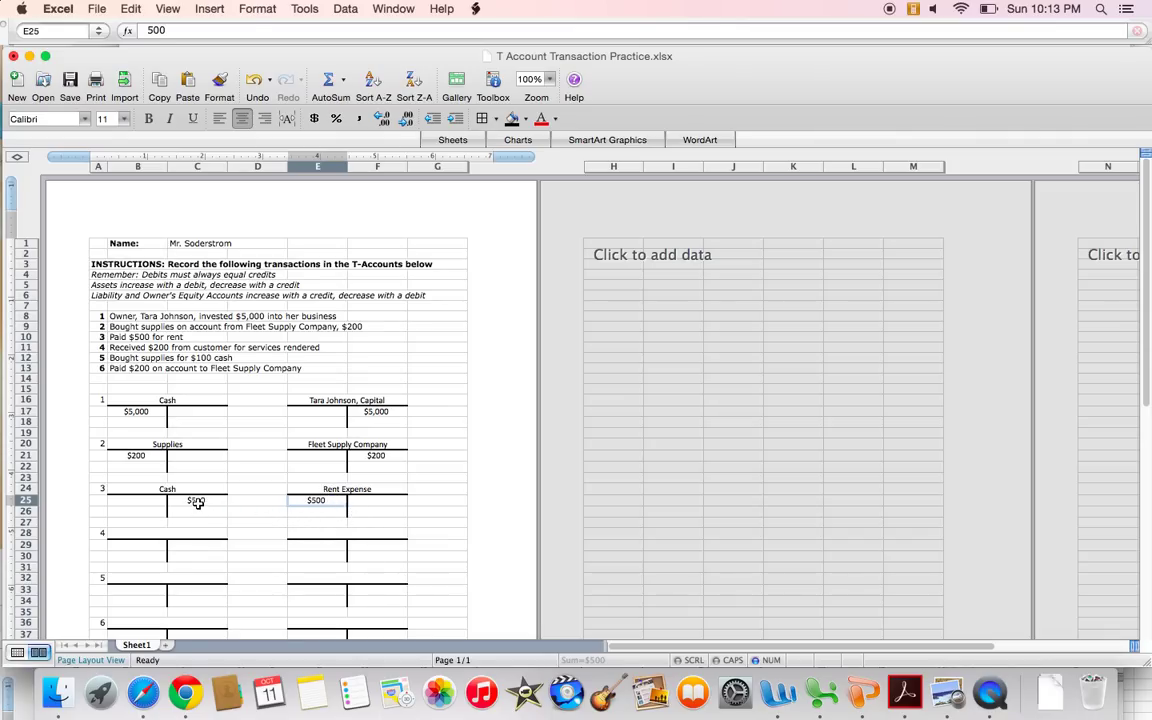
{"action": "left_click_drag", "start_coordinate": [195, 499], "coordinate": [170, 490]}
{"action": "left_click", "coordinate": [236, 500]}
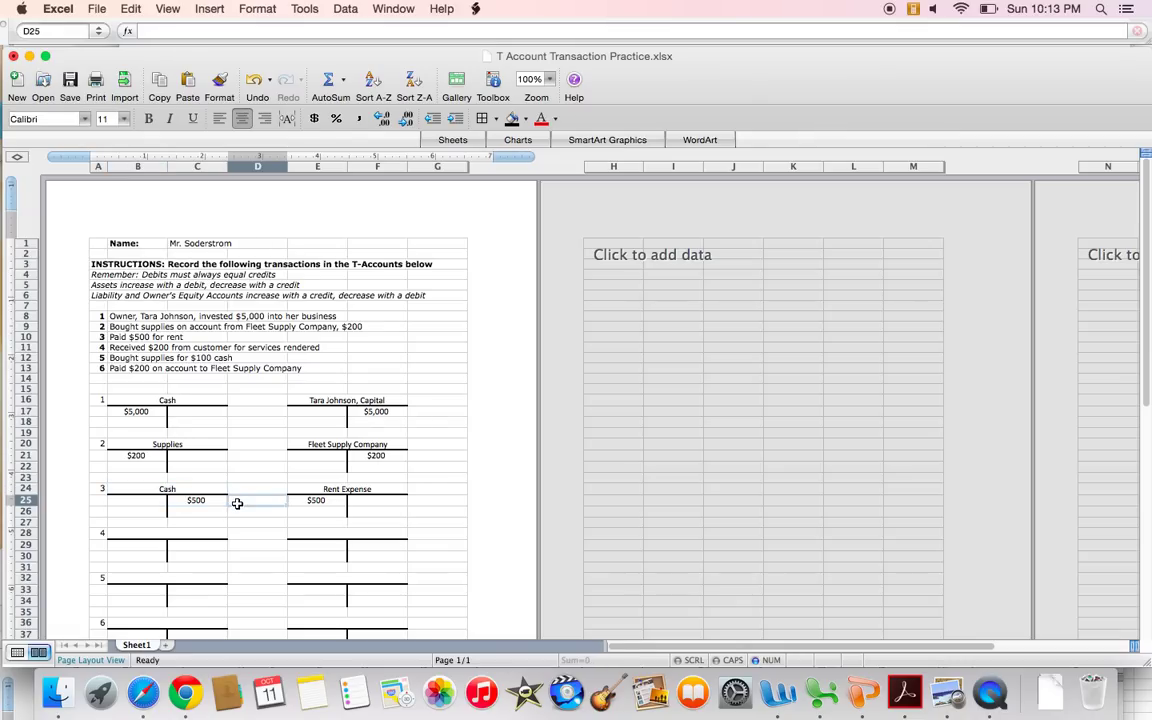
{"action": "left_click", "coordinate": [194, 500]}
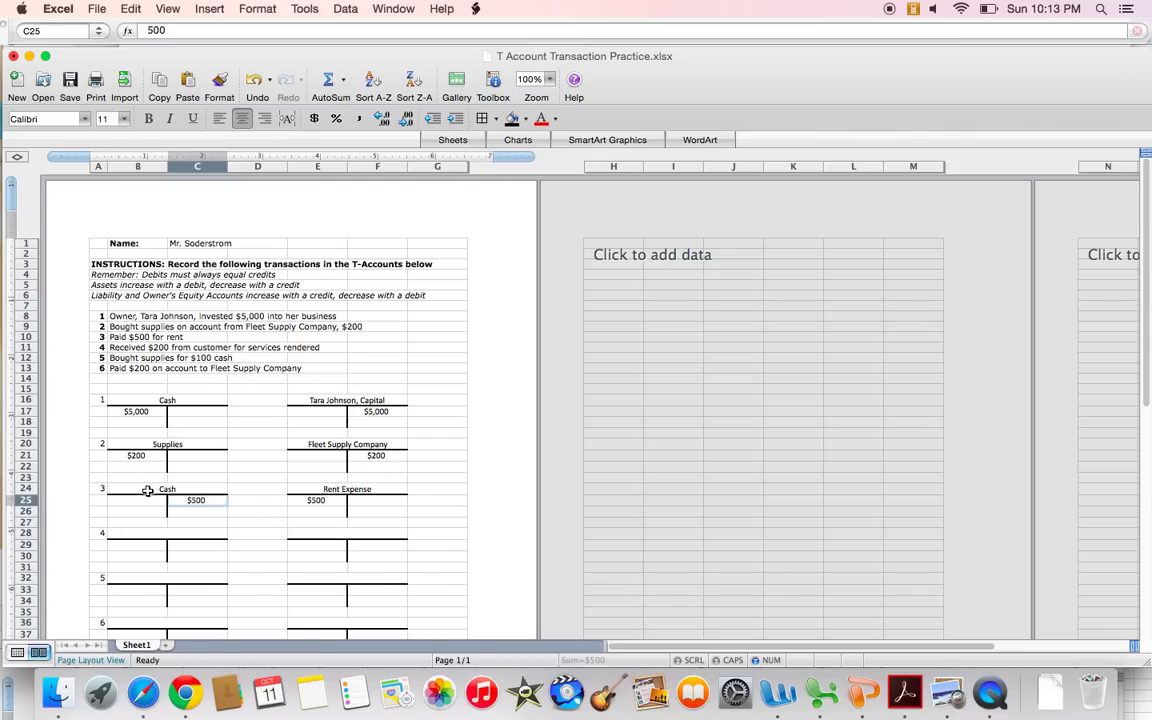
{"action": "left_click_drag", "start_coordinate": [128, 489], "coordinate": [177, 511]}
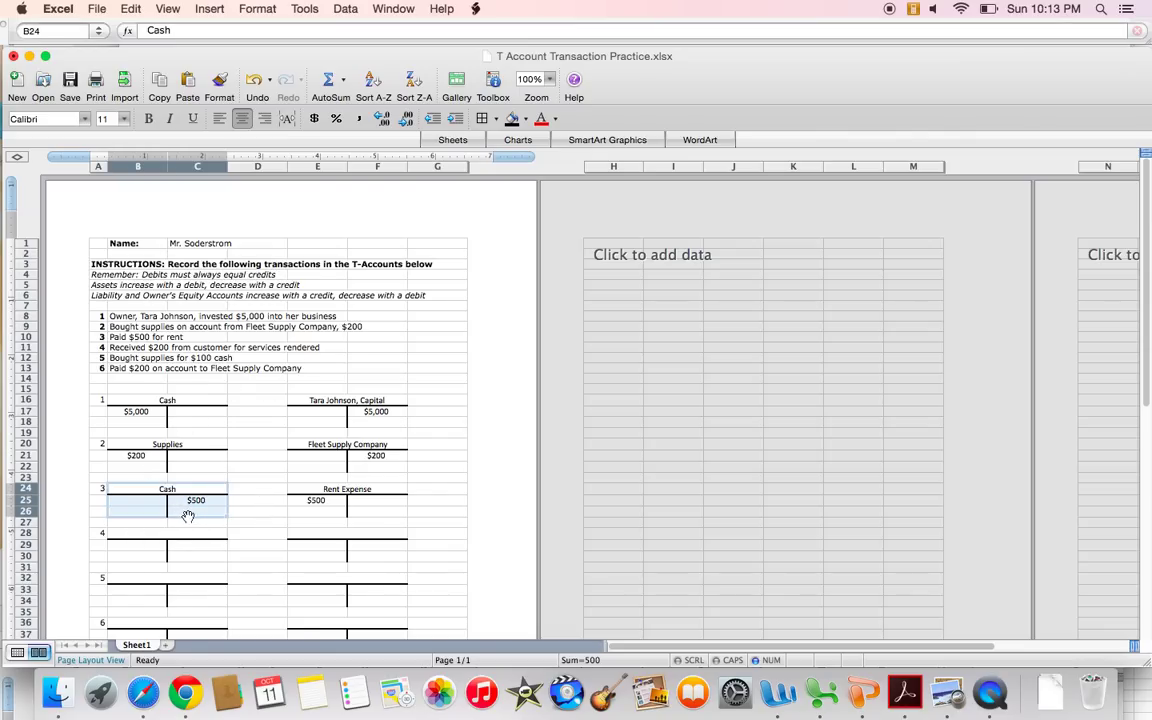
{"action": "left_click_drag", "start_coordinate": [329, 505], "coordinate": [336, 489]}
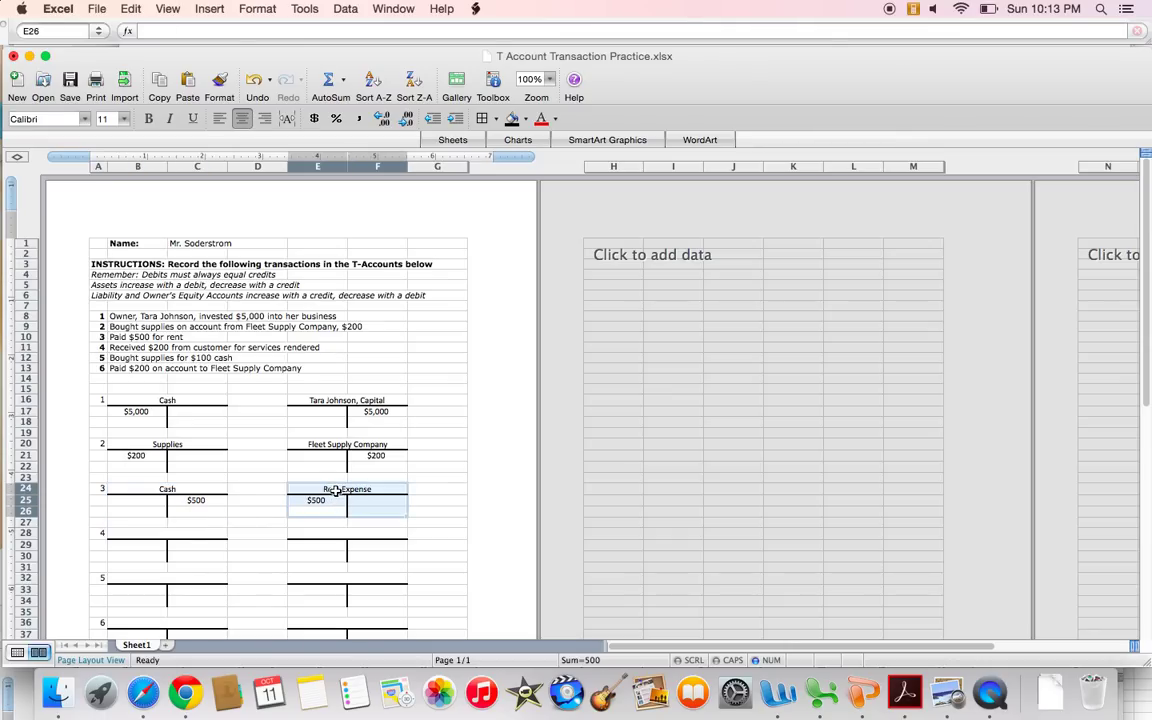
{"action": "left_click", "coordinate": [240, 515]}
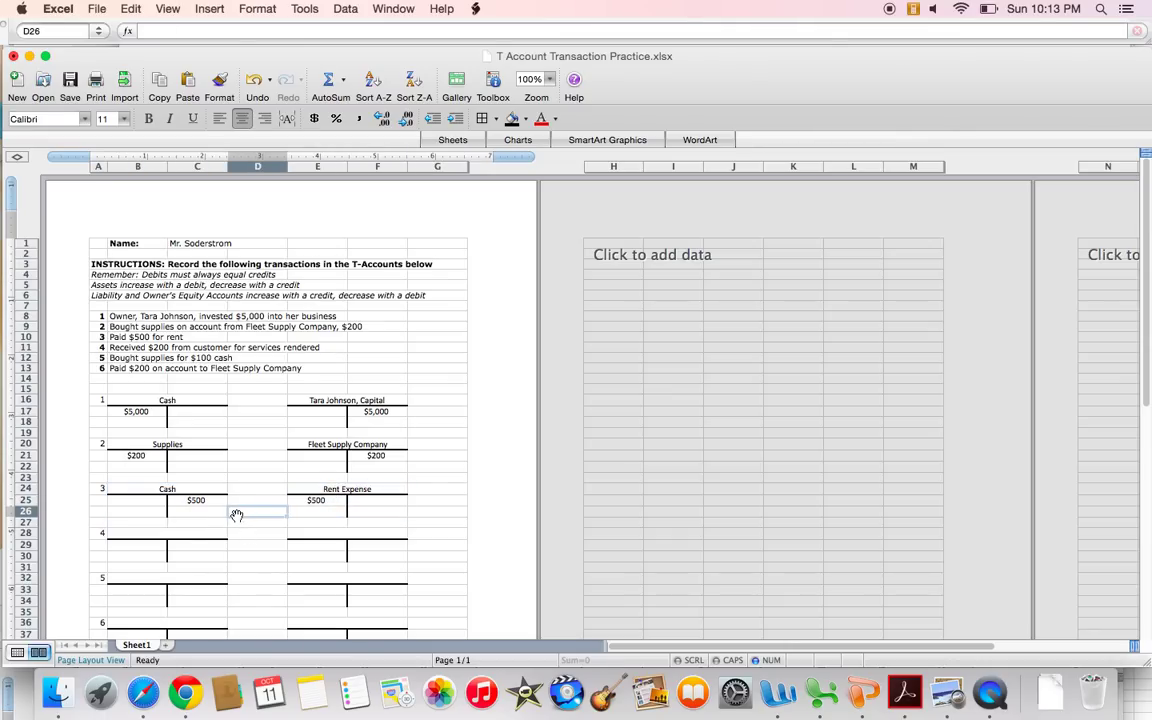
{"action": "scroll", "coordinate": [198, 524], "scroll_direction": "down", "scroll_amount": 3}
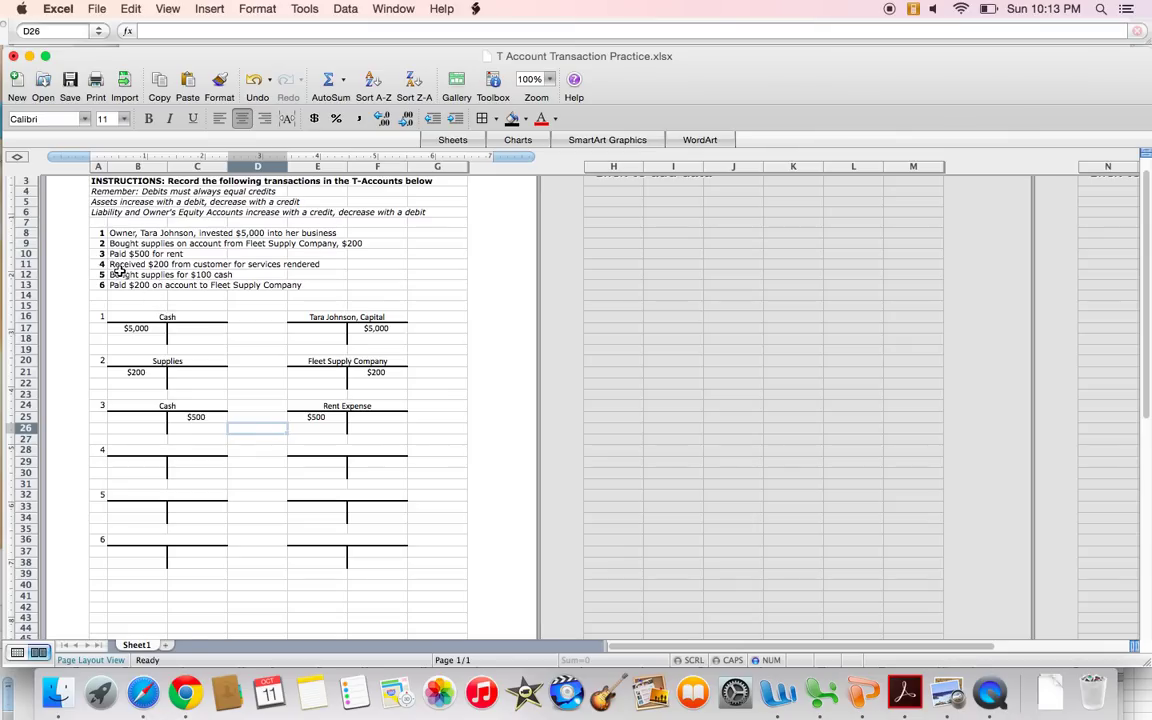
{"action": "left_click_drag", "start_coordinate": [100, 264], "coordinate": [272, 262]}
{"action": "left_click", "coordinate": [422, 283]}
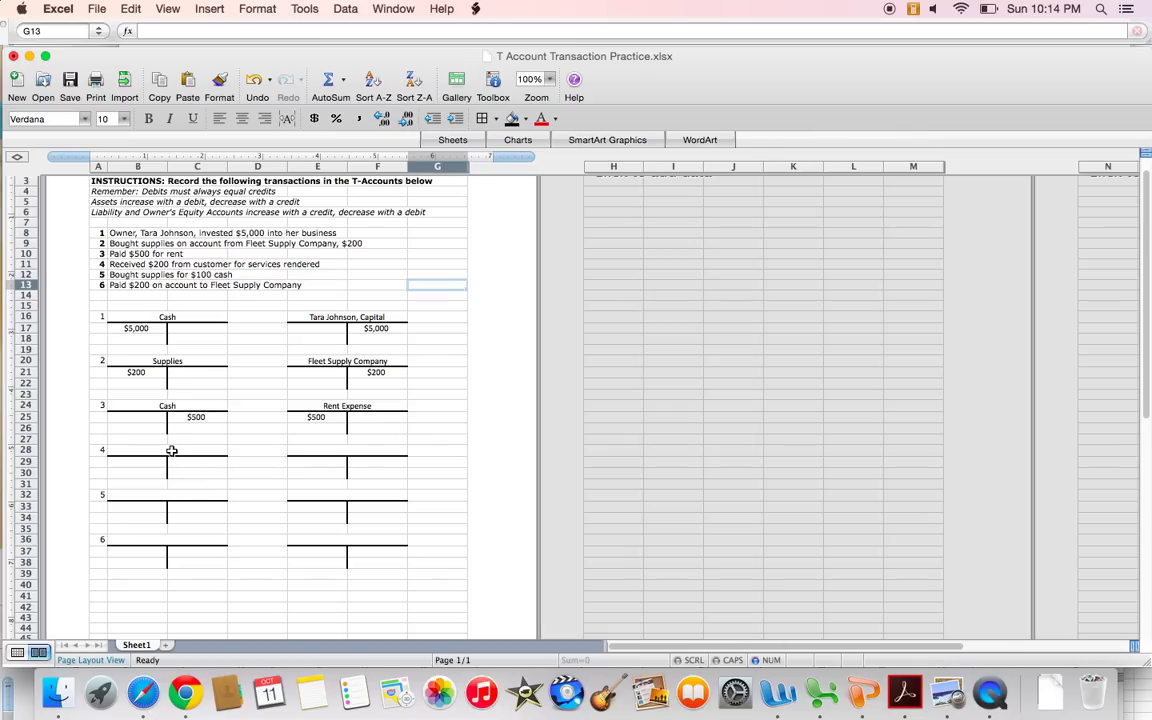
Title transaction 4's T-accounts Cash and Sales.
{"action": "left_click", "coordinate": [172, 451]}
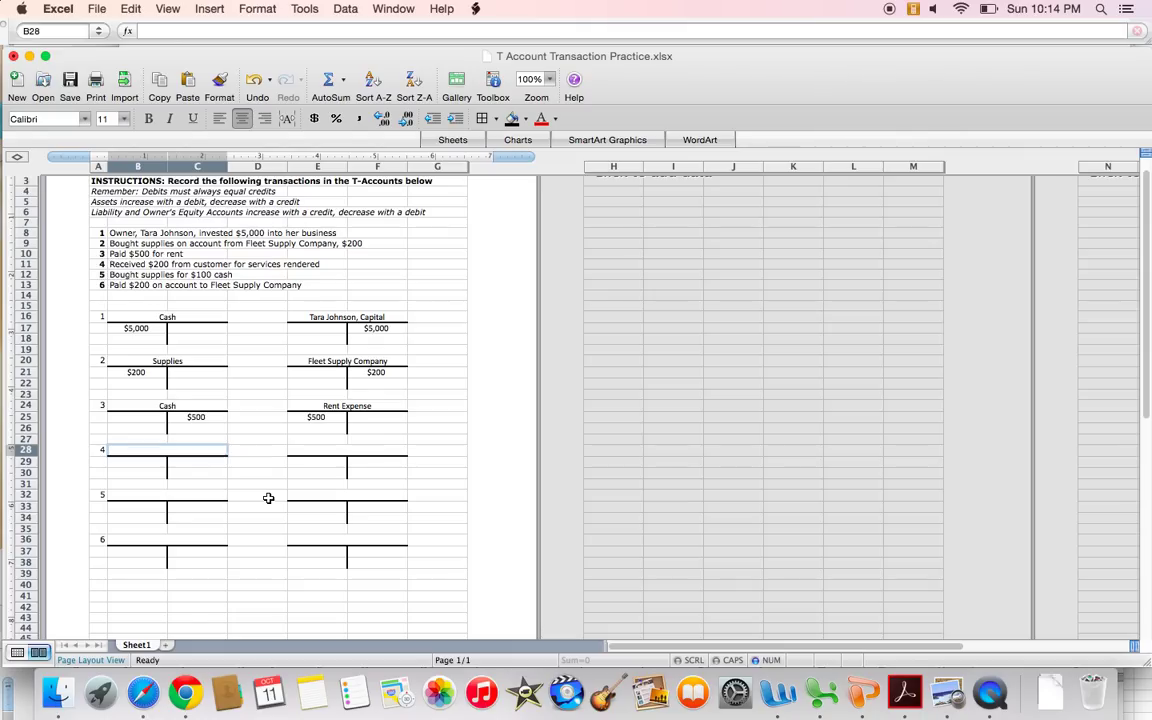
{"action": "type", "text": "Cash"}
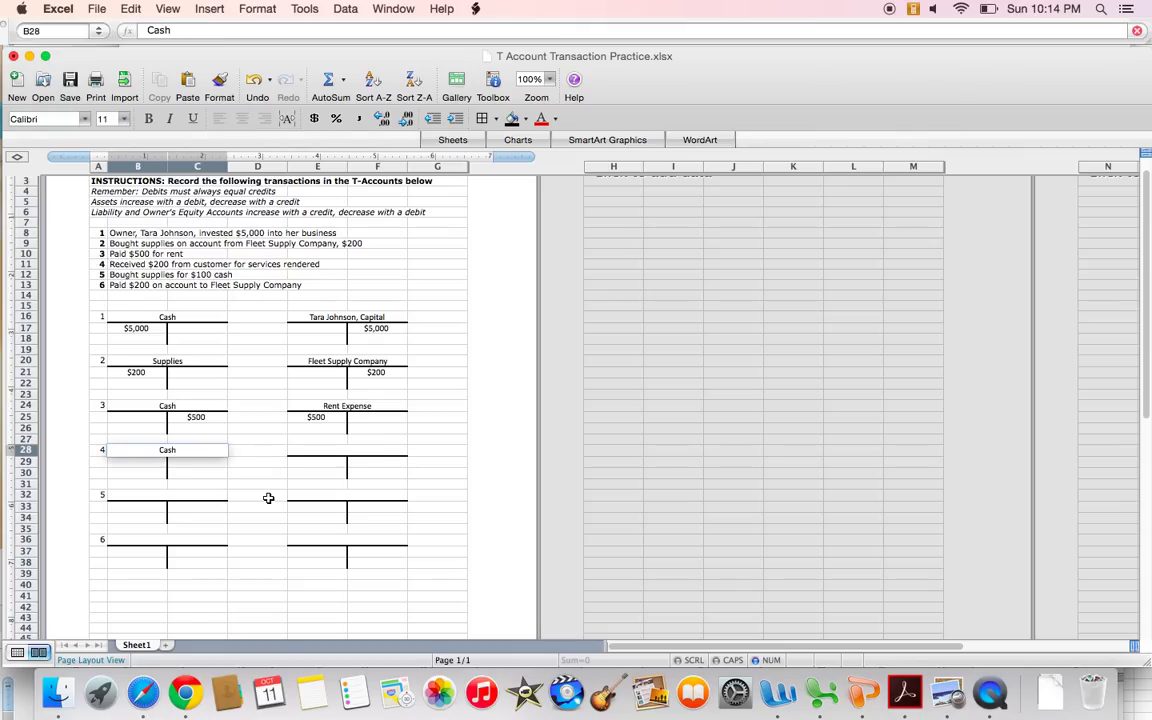
{"action": "key", "text": "Tab"}
{"action": "key", "text": "Tab"}
{"action": "key", "text": "Tab"}
{"action": "key", "text": "shift+Tab"}
{"action": "type", "text": "Sales"}
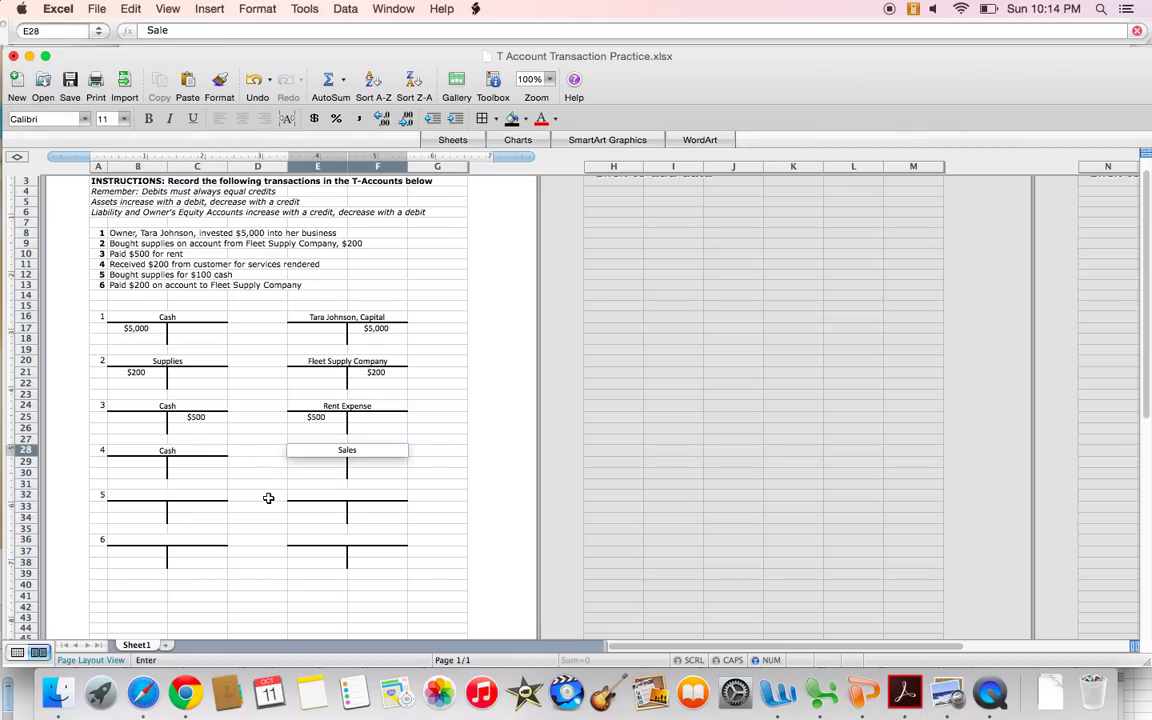
{"action": "left_click", "coordinate": [230, 483]}
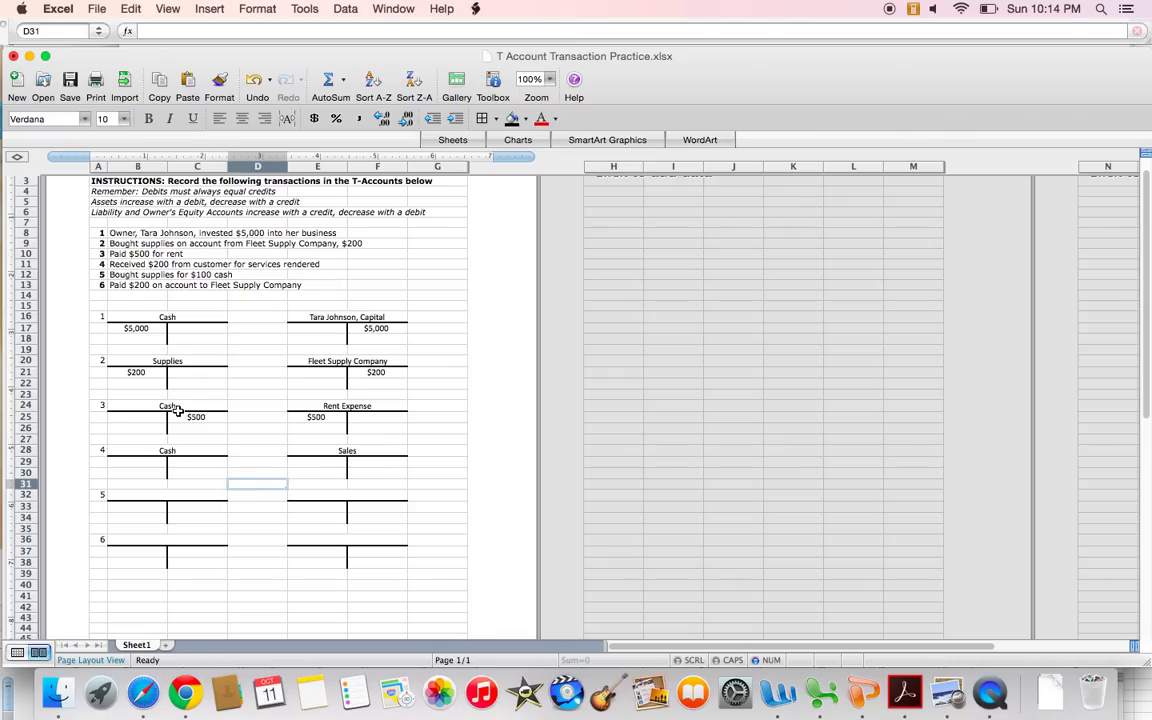
Enter a $200 debit to Cash and a $200 credit to Sales.
{"action": "left_click", "coordinate": [160, 464]}
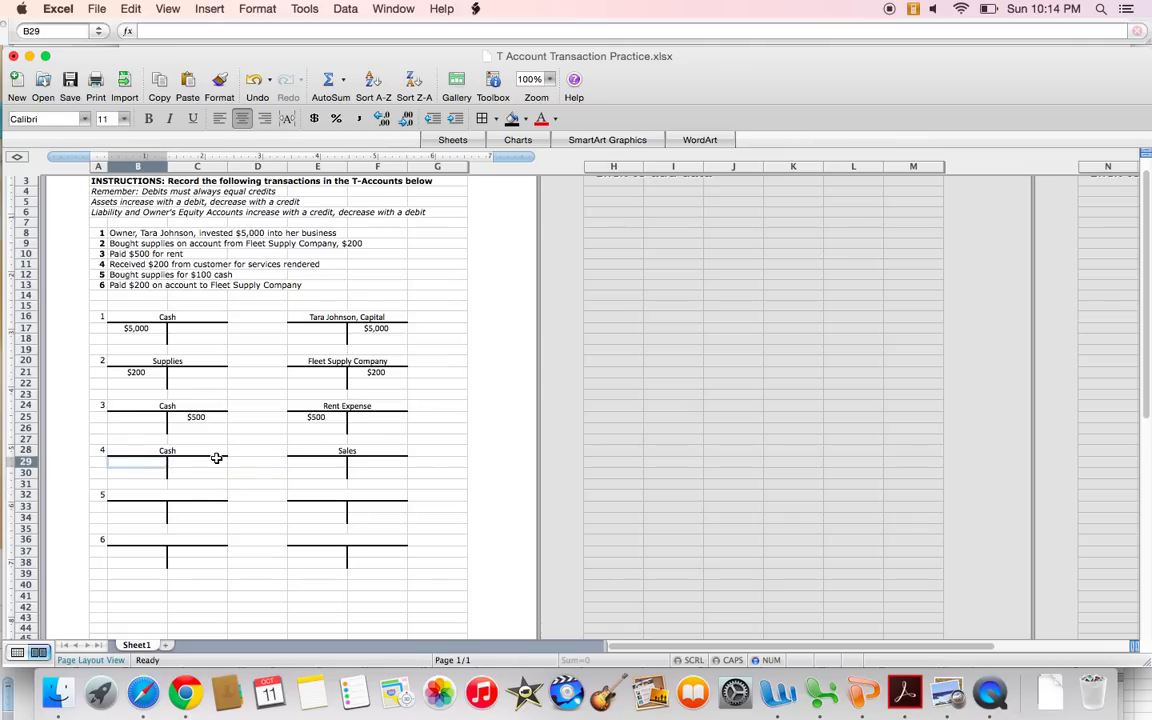
{"action": "type", "text": "$200"}
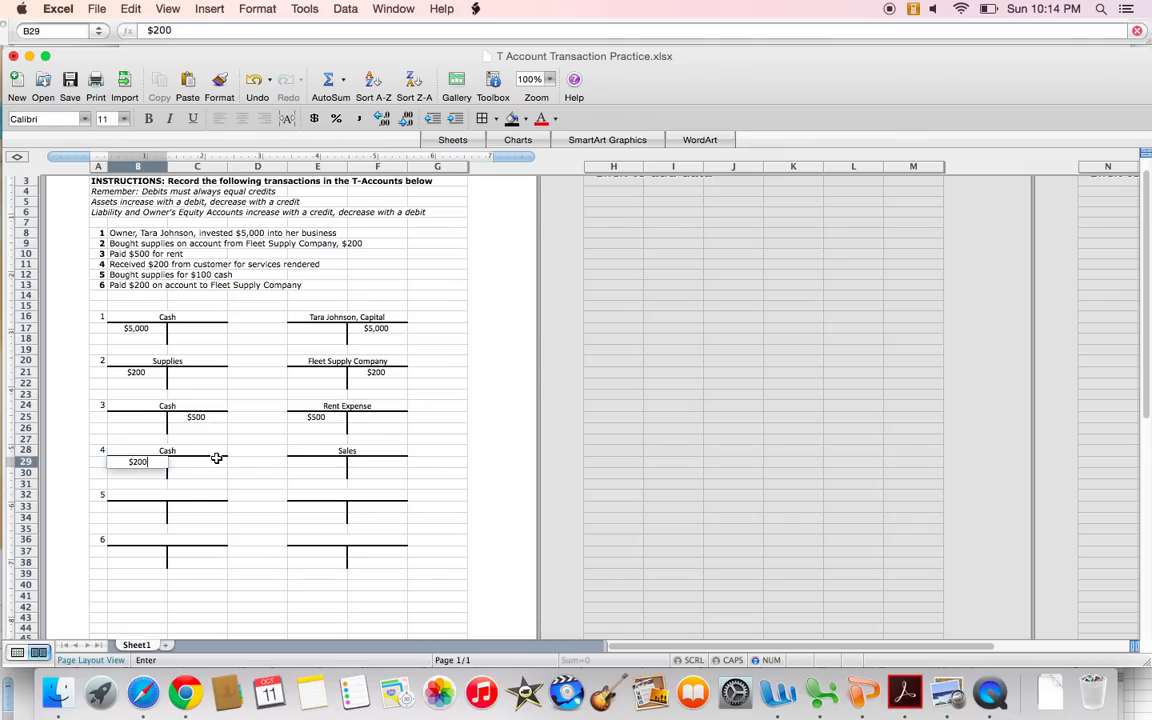
{"action": "key", "text": "Tab"}
{"action": "key", "text": "Tab"}
{"action": "key", "text": "Tab"}
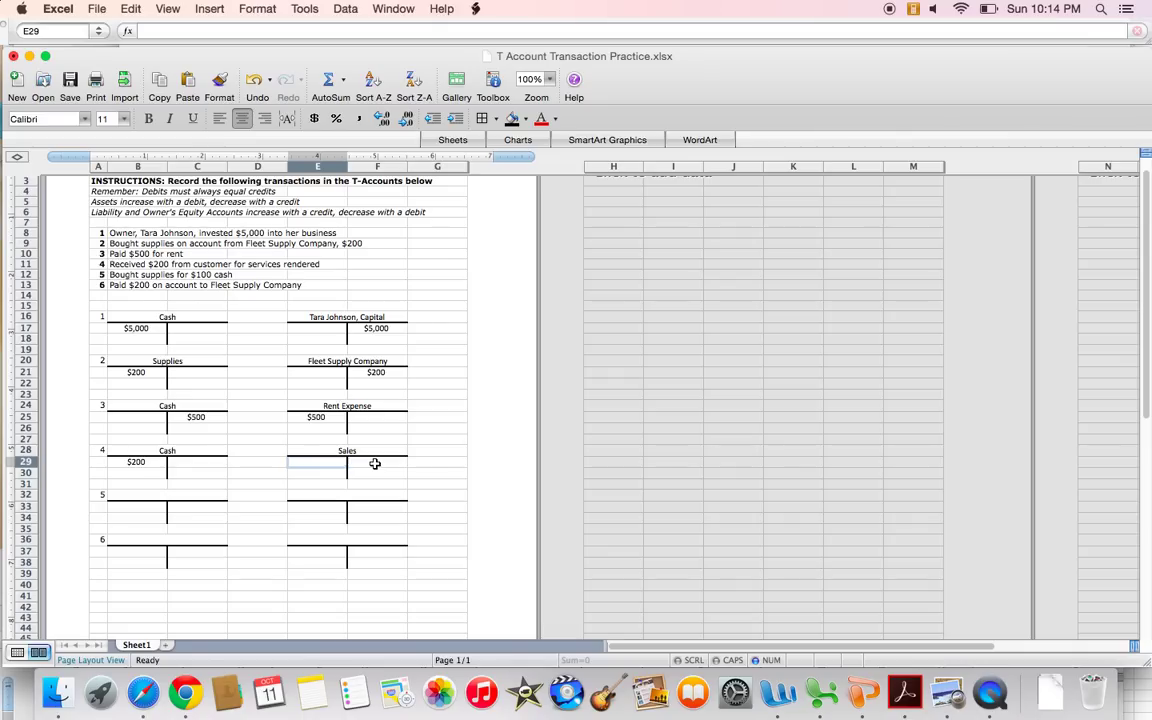
{"action": "left_click", "coordinate": [375, 463]}
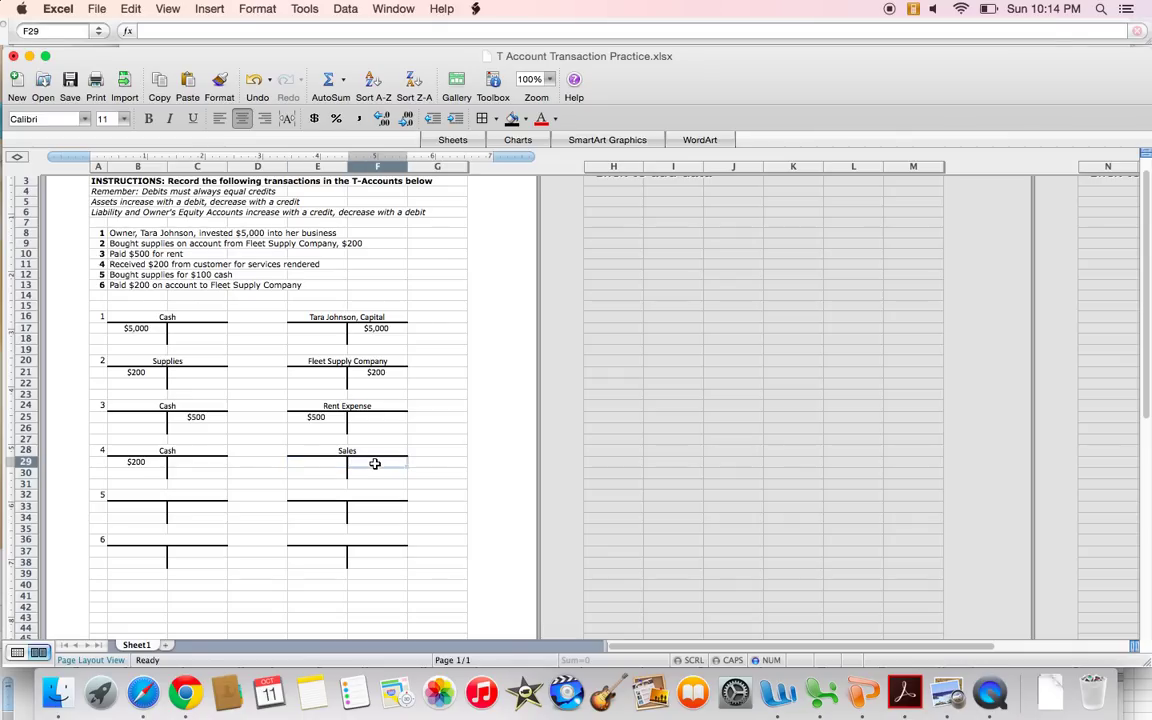
{"action": "type", "text": "$200"}
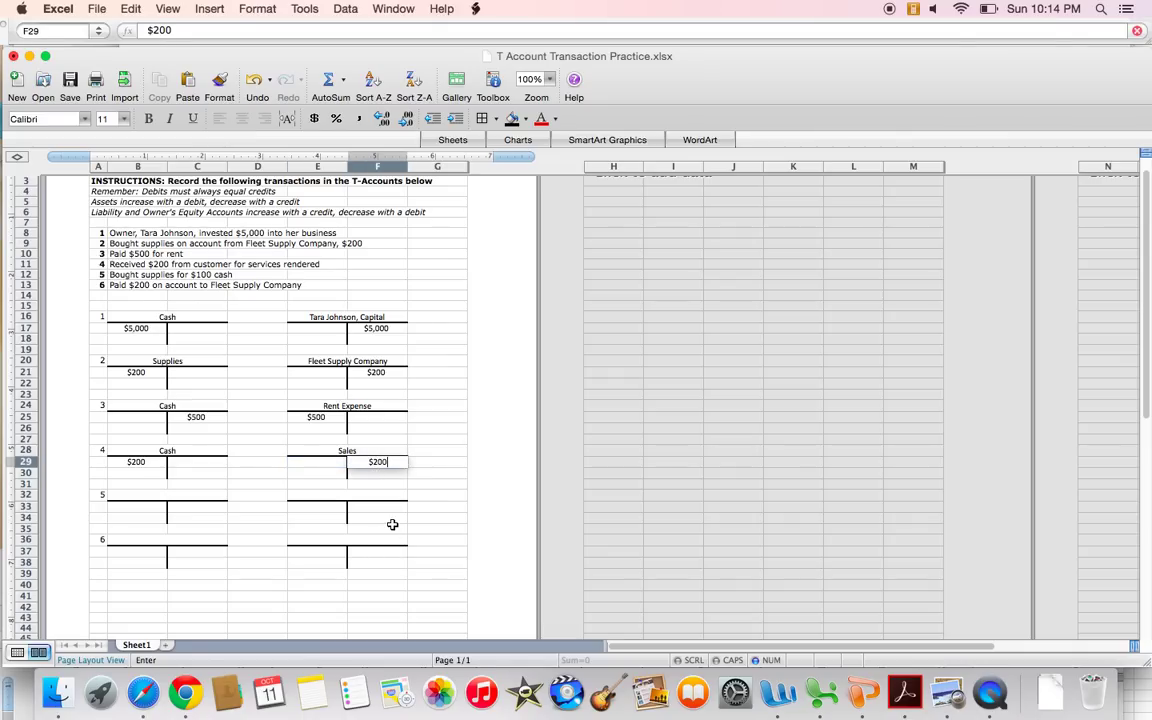
{"action": "key", "text": "Return"}
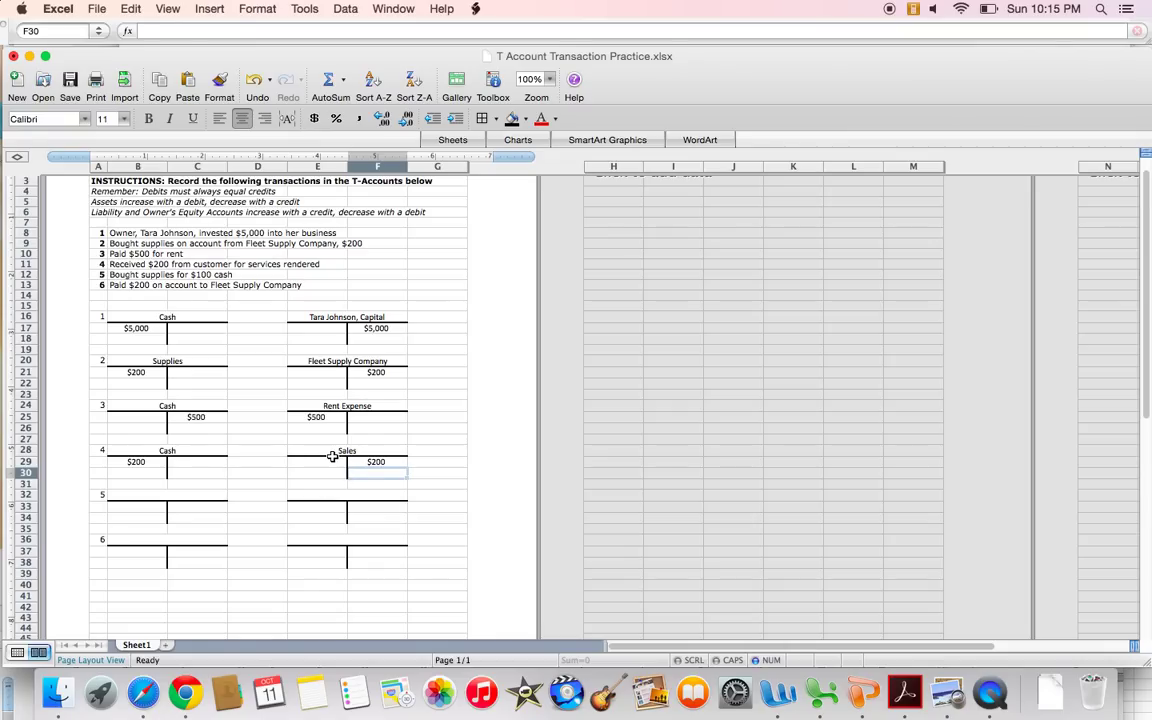
{"action": "left_click_drag", "start_coordinate": [140, 451], "coordinate": [171, 471]}
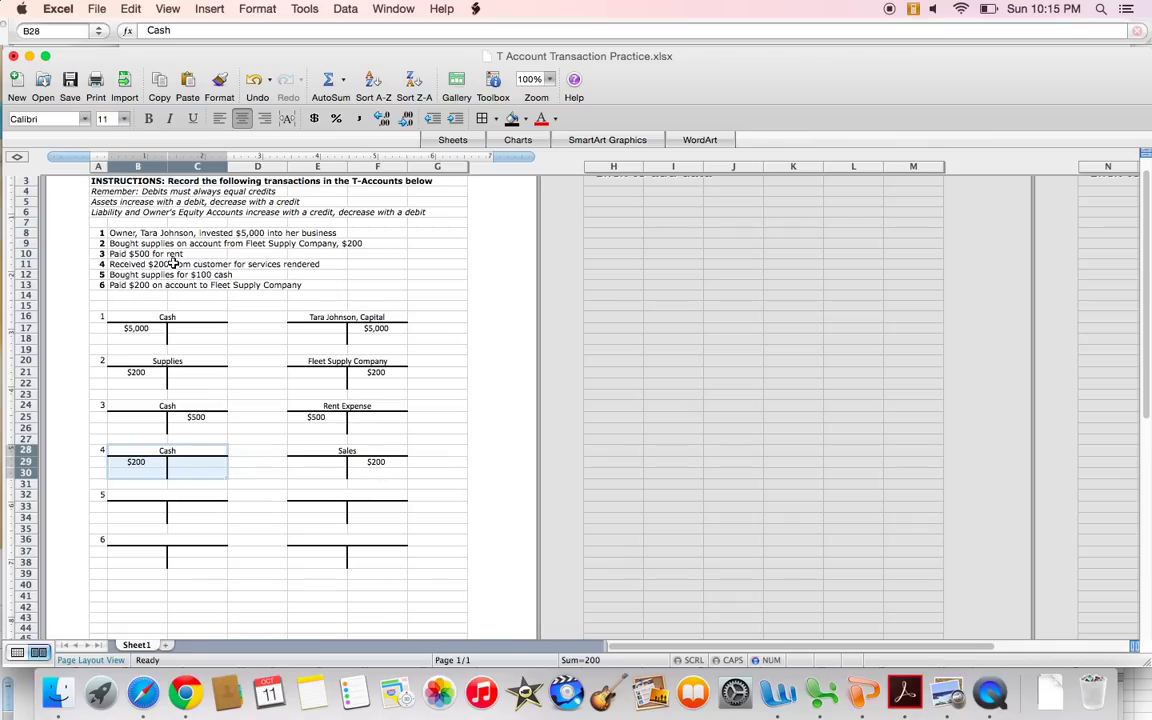
Title transaction 5's T-accounts Supplies and Cash.
{"action": "left_click_drag", "start_coordinate": [99, 275], "coordinate": [190, 277]}
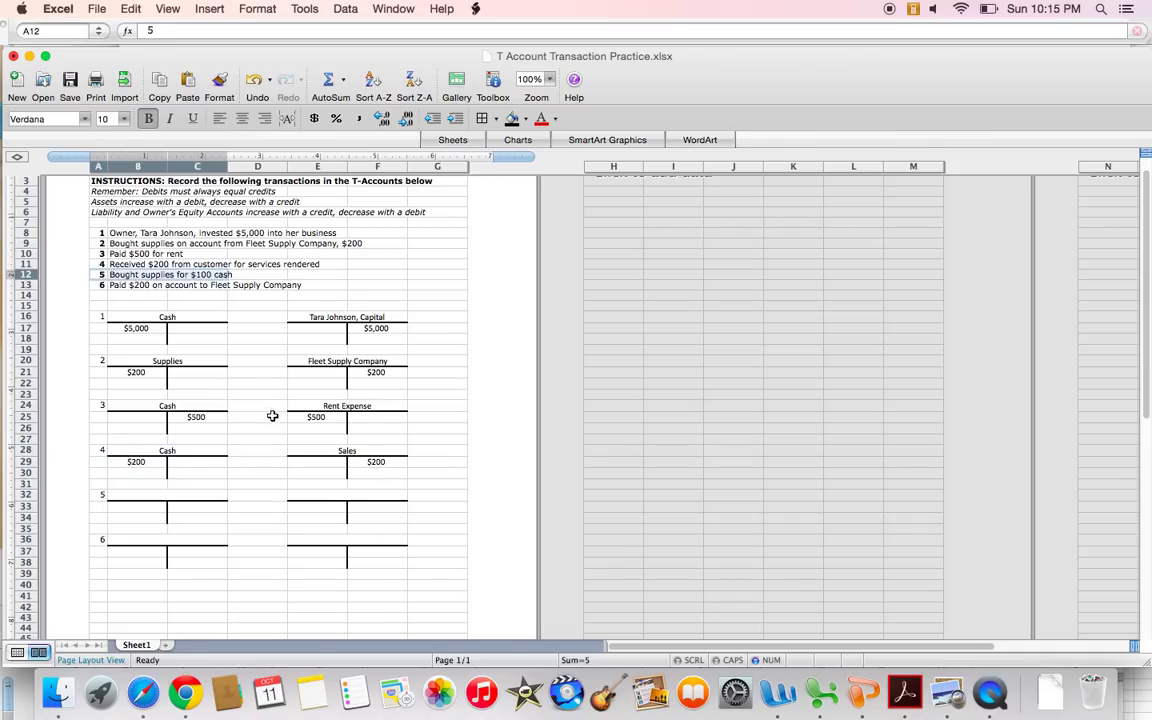
{"action": "left_click", "coordinate": [172, 491]}
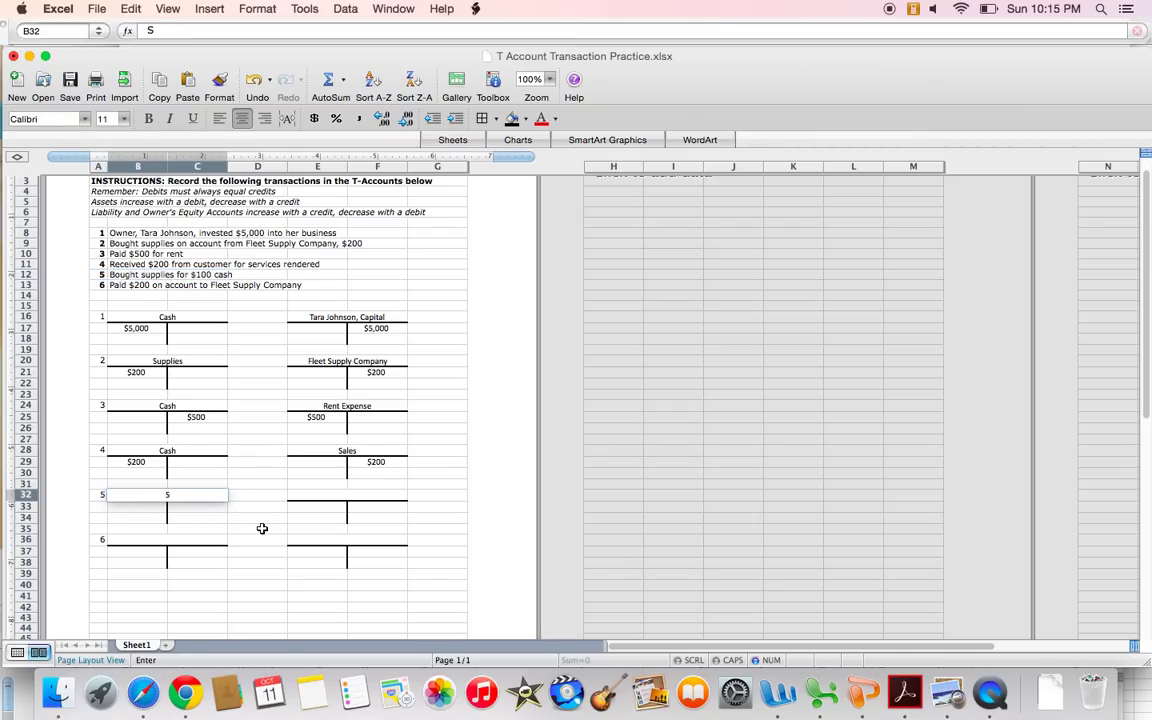
{"action": "type", "text": "Supplies"}
{"action": "key", "text": "Tab"}
{"action": "key", "text": "Tab"}
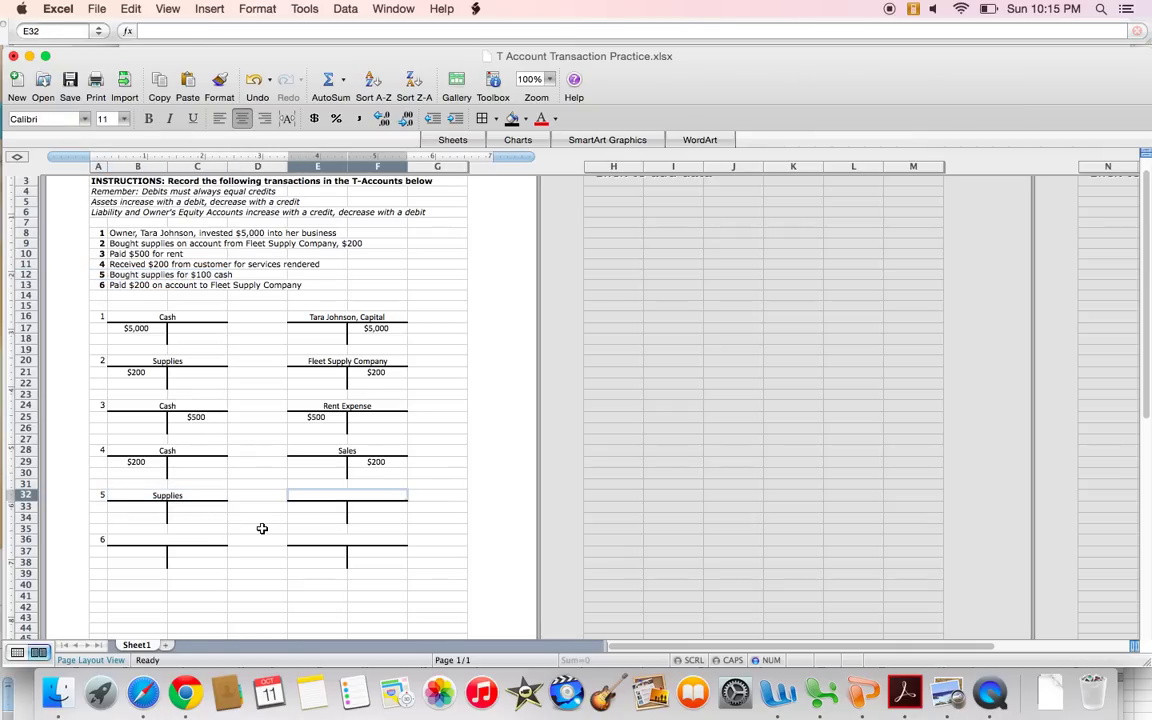
{"action": "type", "text": "Cash"}
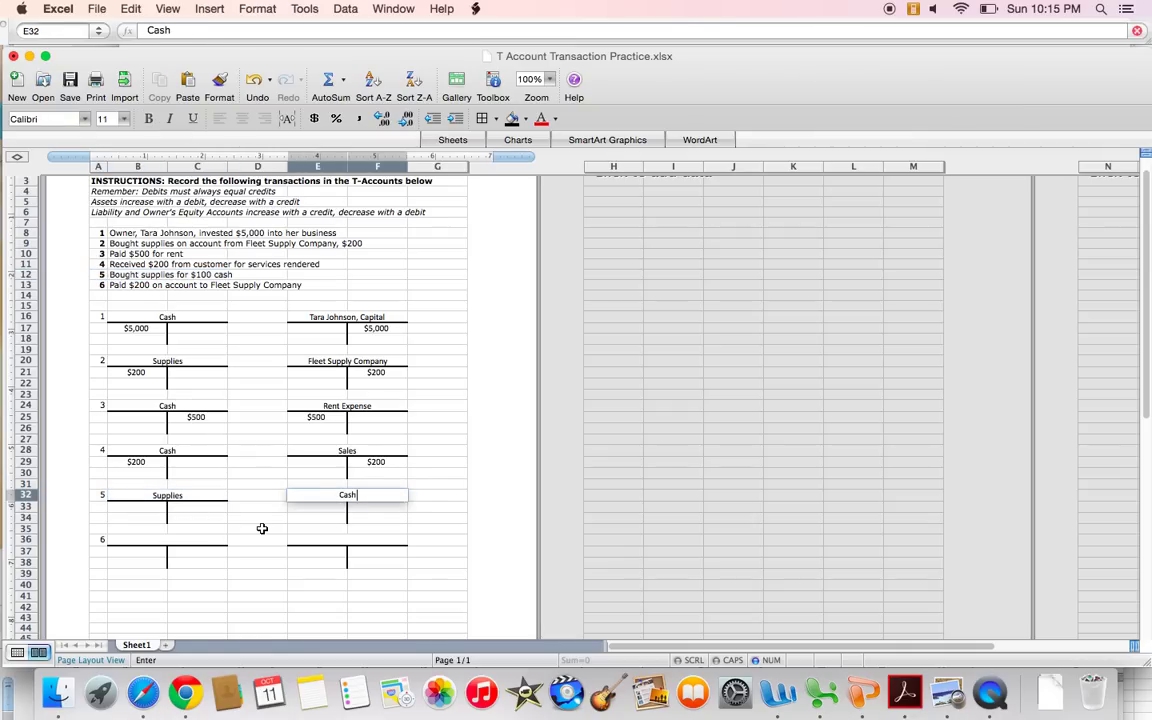
{"action": "key", "text": "Return"}
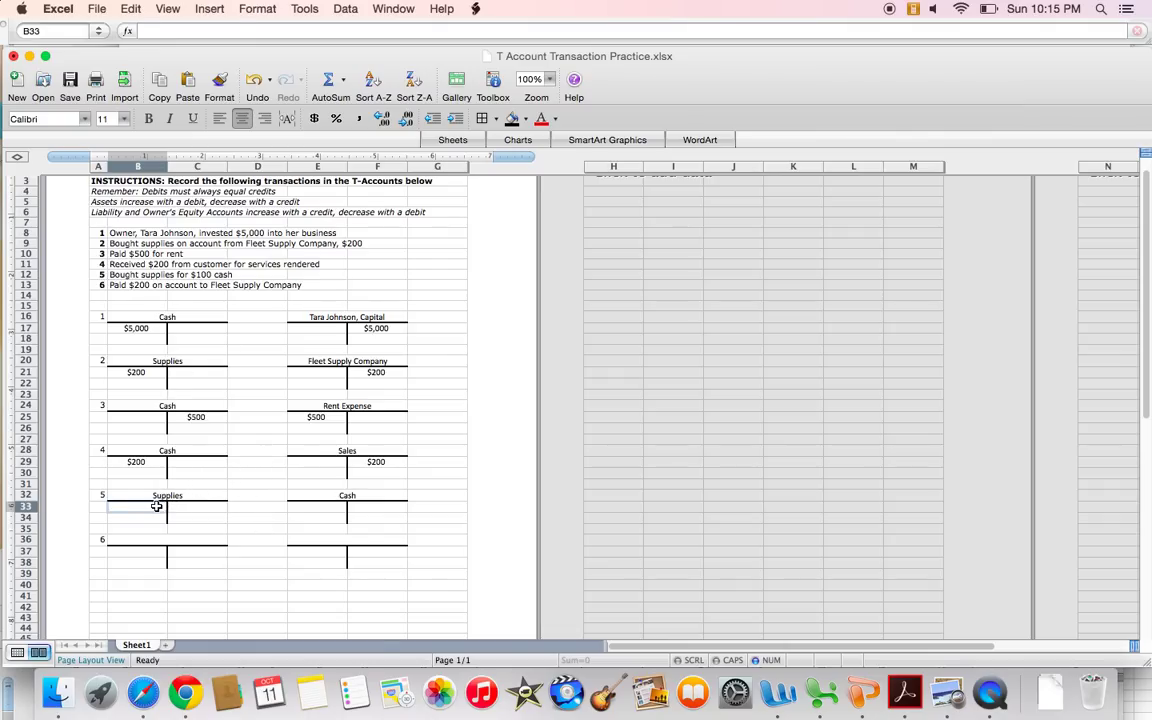
Enter a $100 debit to Supplies and a $100 credit to Cash.
{"action": "double_click", "coordinate": [156, 507]}
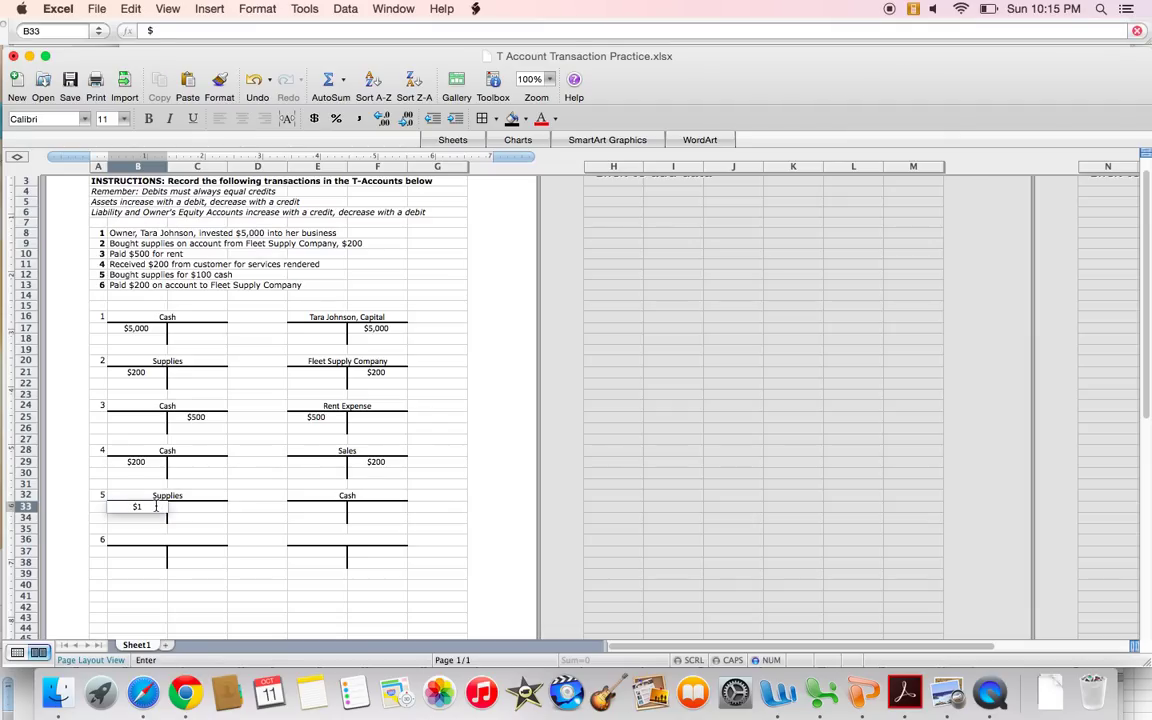
{"action": "type", "text": "00"}
{"action": "key", "text": "Tab"}
{"action": "key", "text": "Tab"}
{"action": "key", "text": "Tab"}
{"action": "key", "text": "Tab"}
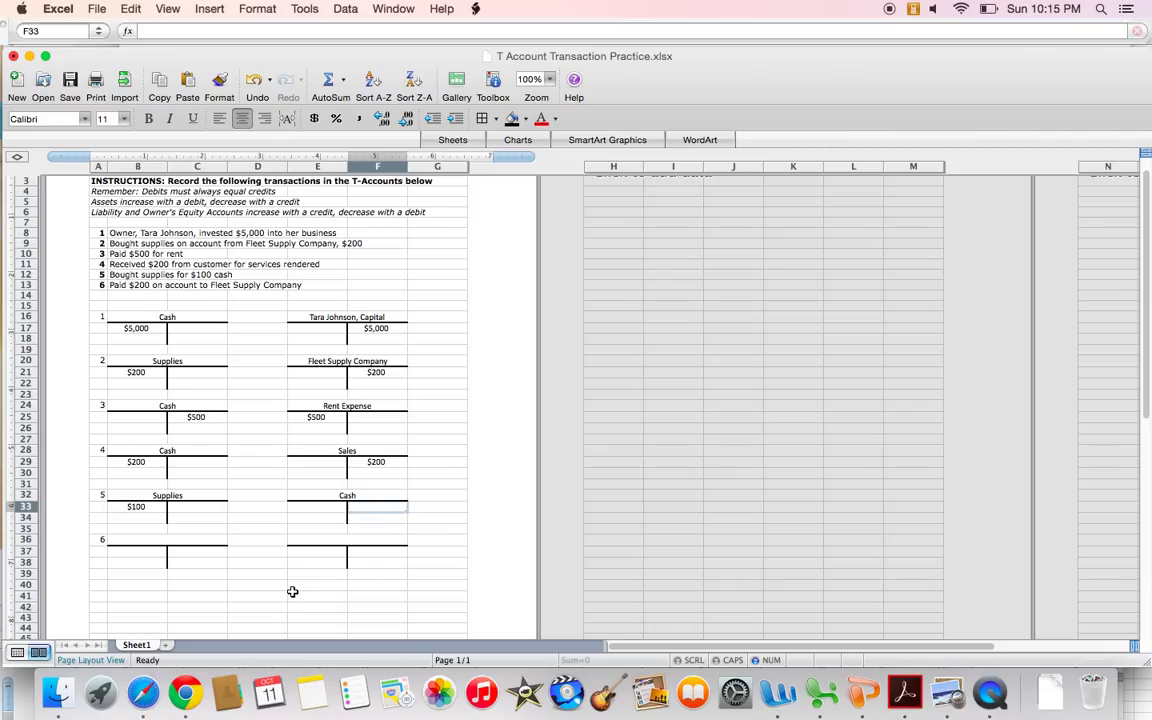
{"action": "type", "text": "$100"}
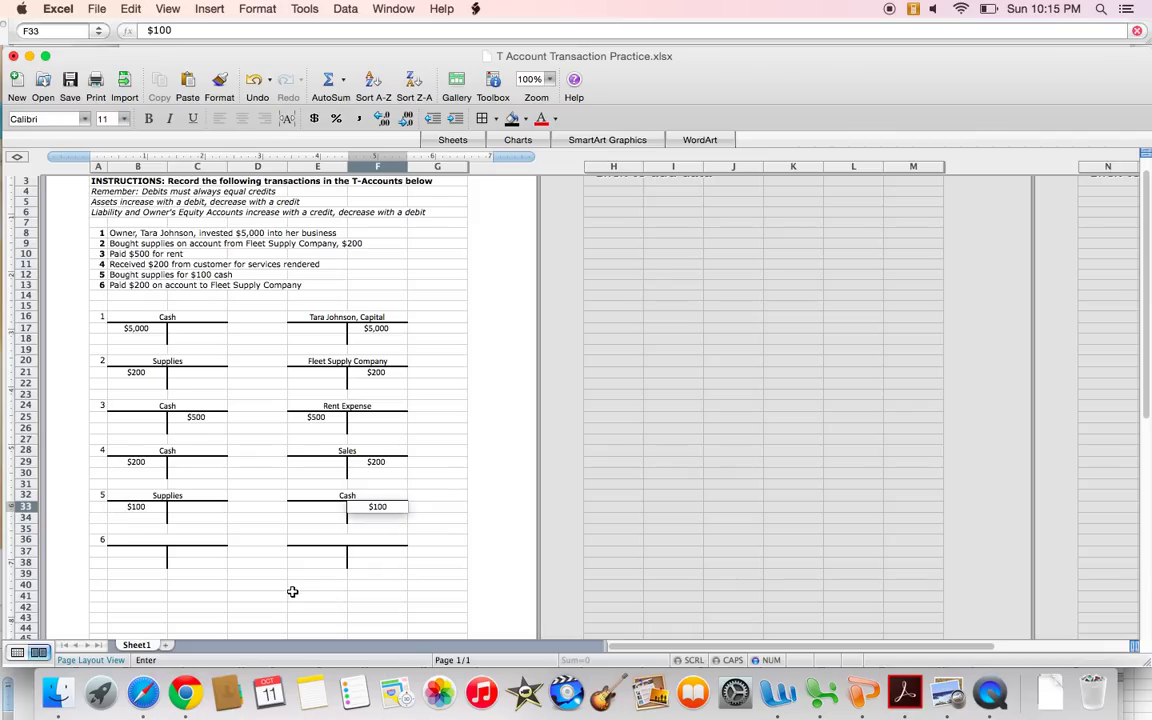
{"action": "key", "text": "Return"}
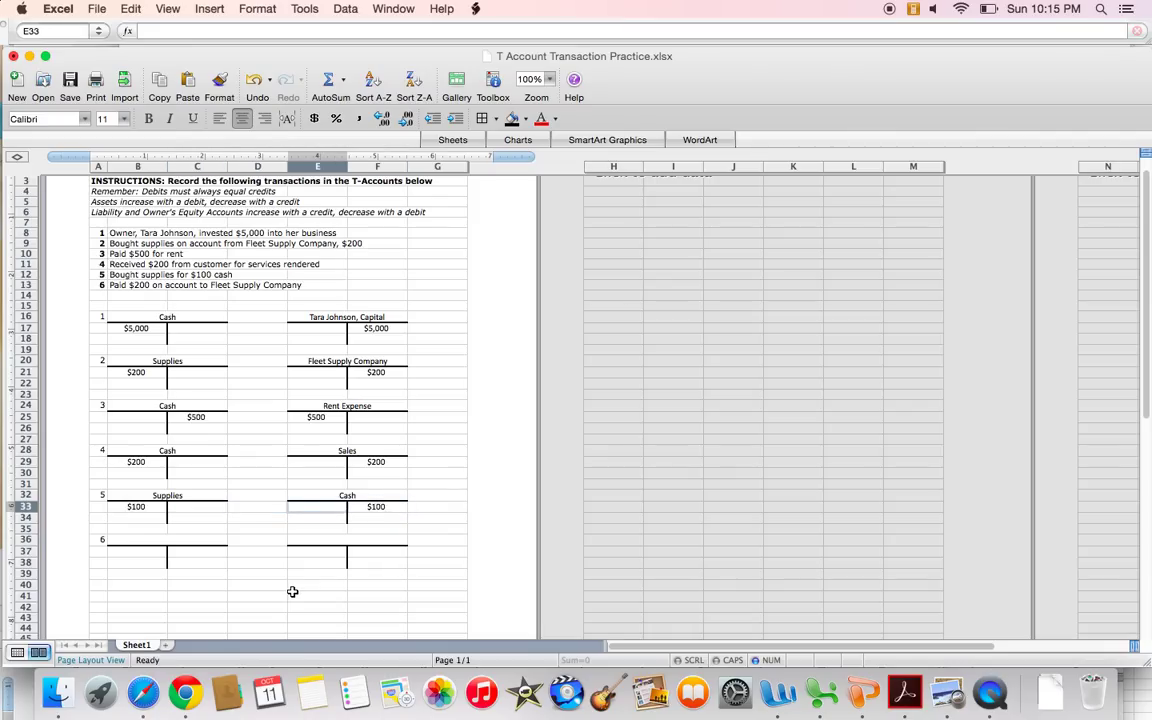
{"action": "key", "text": "Left"}
{"action": "key", "text": "Left"}
{"action": "key", "text": "Down"}
{"action": "key", "text": "Down"}
{"action": "key", "text": "Down"}
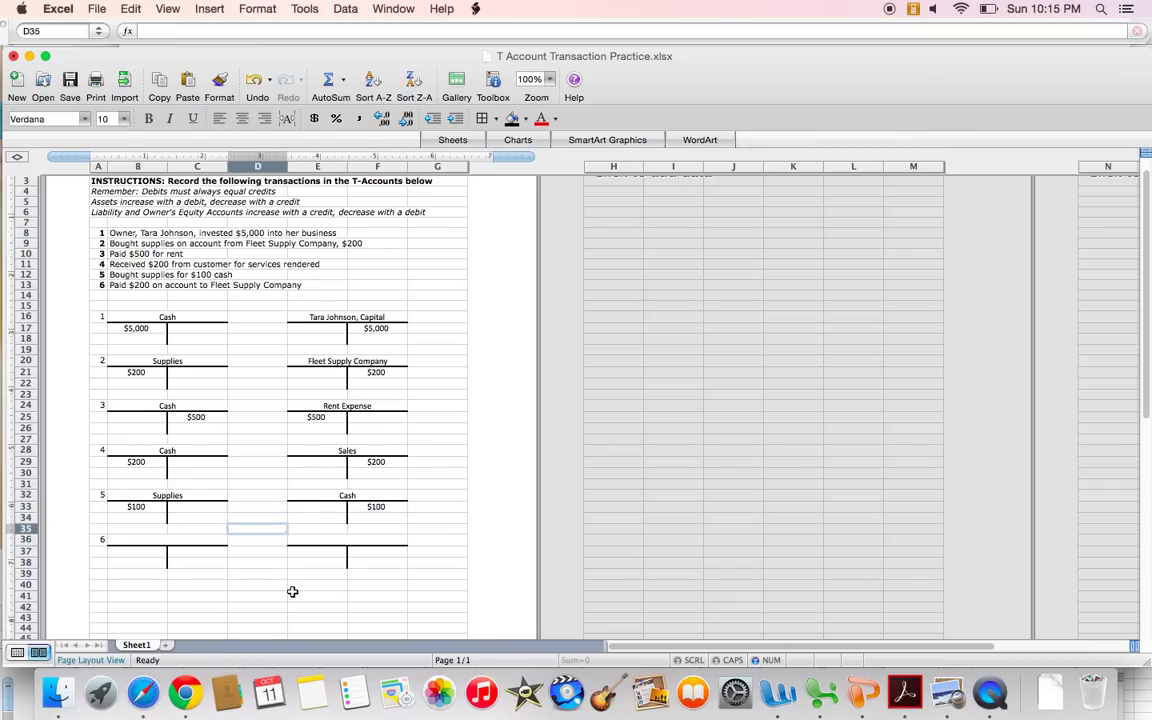
{"action": "left_click_drag", "start_coordinate": [98, 285], "coordinate": [220, 285]}
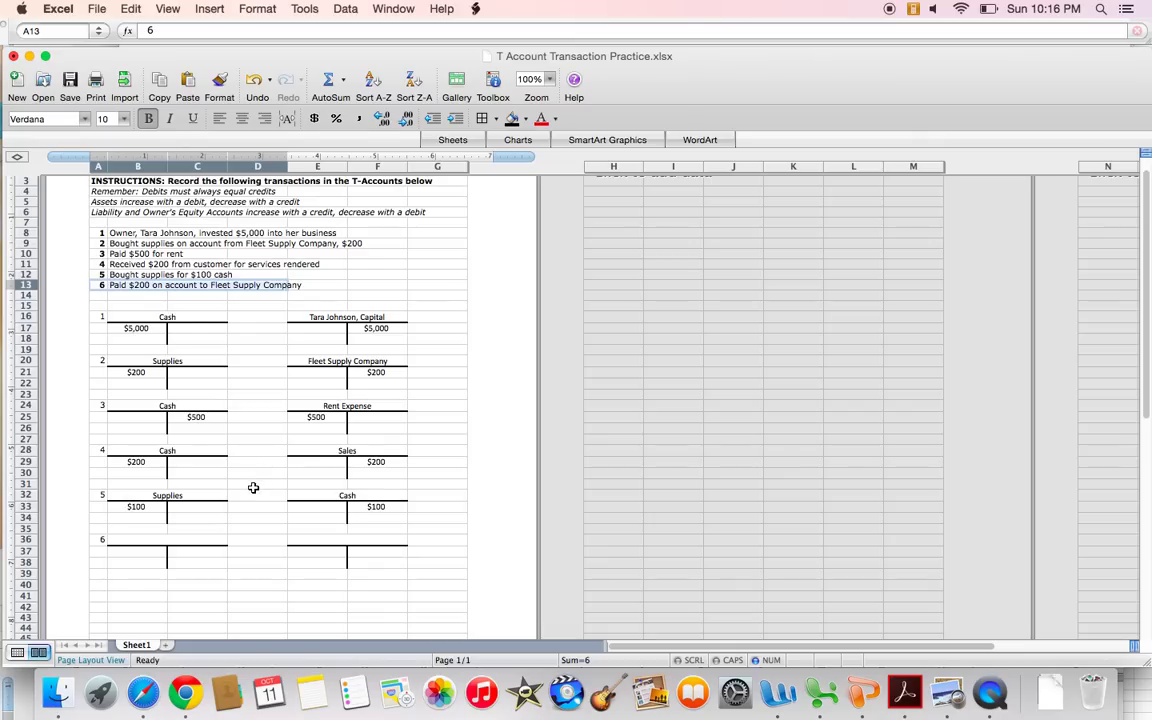
Recheck transaction 2's accounts, then title transaction 6's T-accounts Cash and Fleet Supply.
{"action": "left_click", "coordinate": [201, 538]}
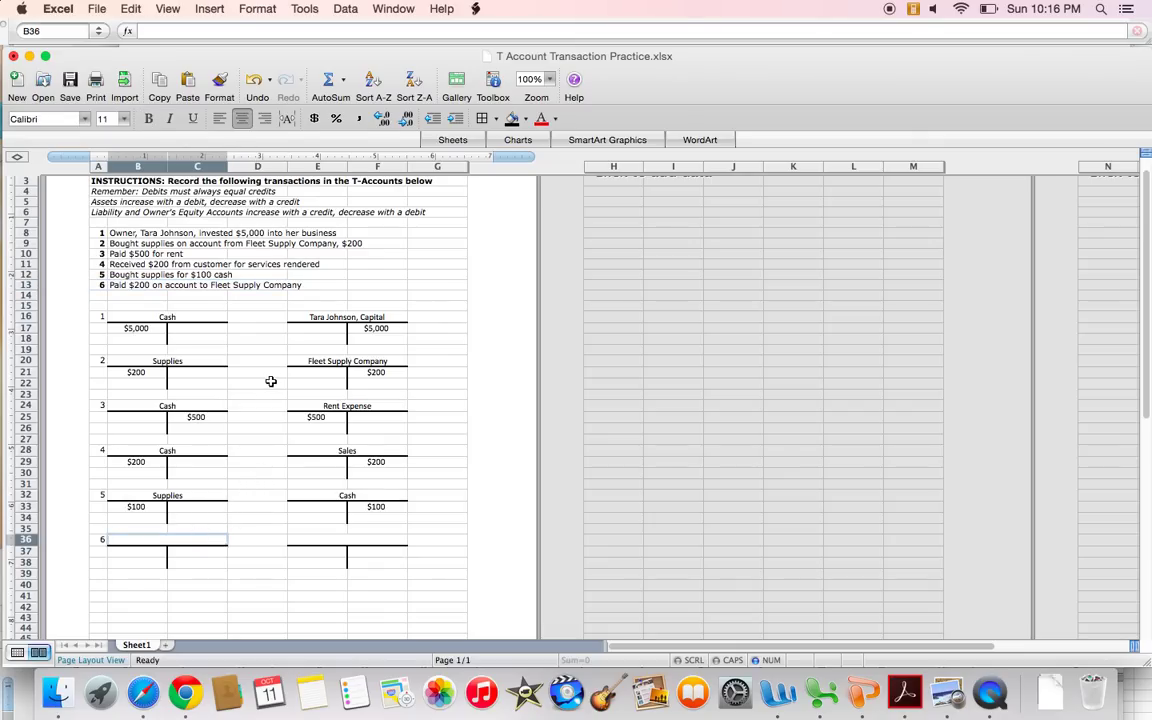
{"action": "left_click_drag", "start_coordinate": [190, 362], "coordinate": [355, 383]}
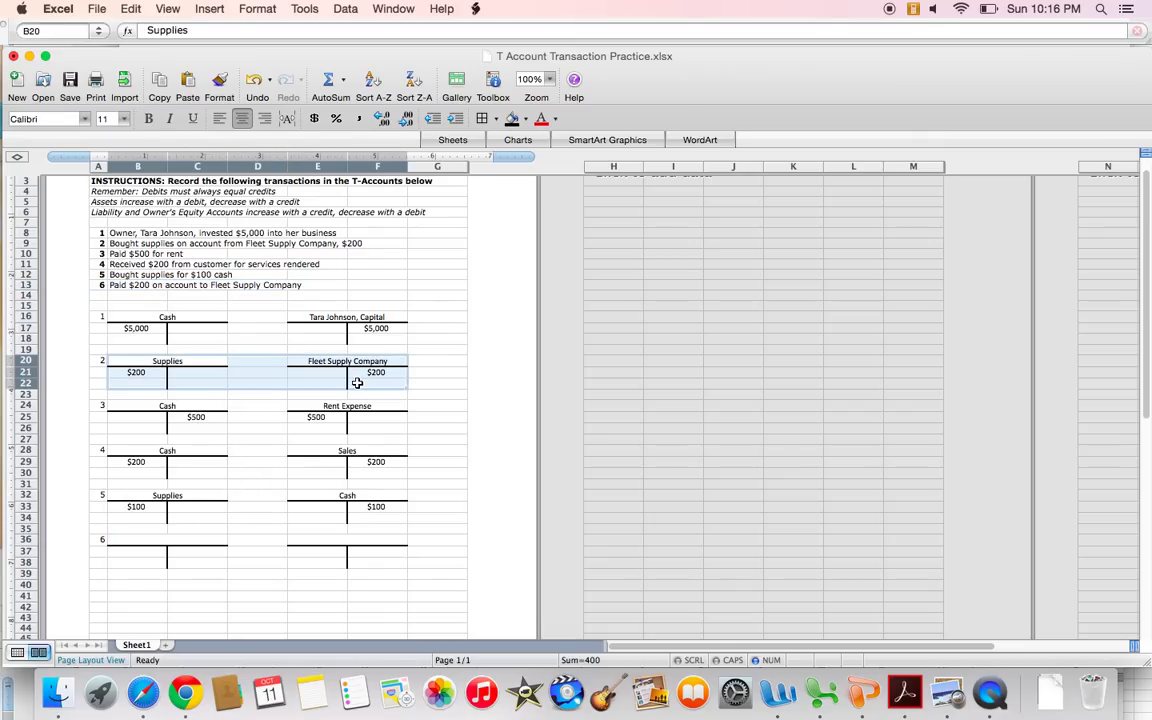
{"action": "left_click", "coordinate": [389, 372]}
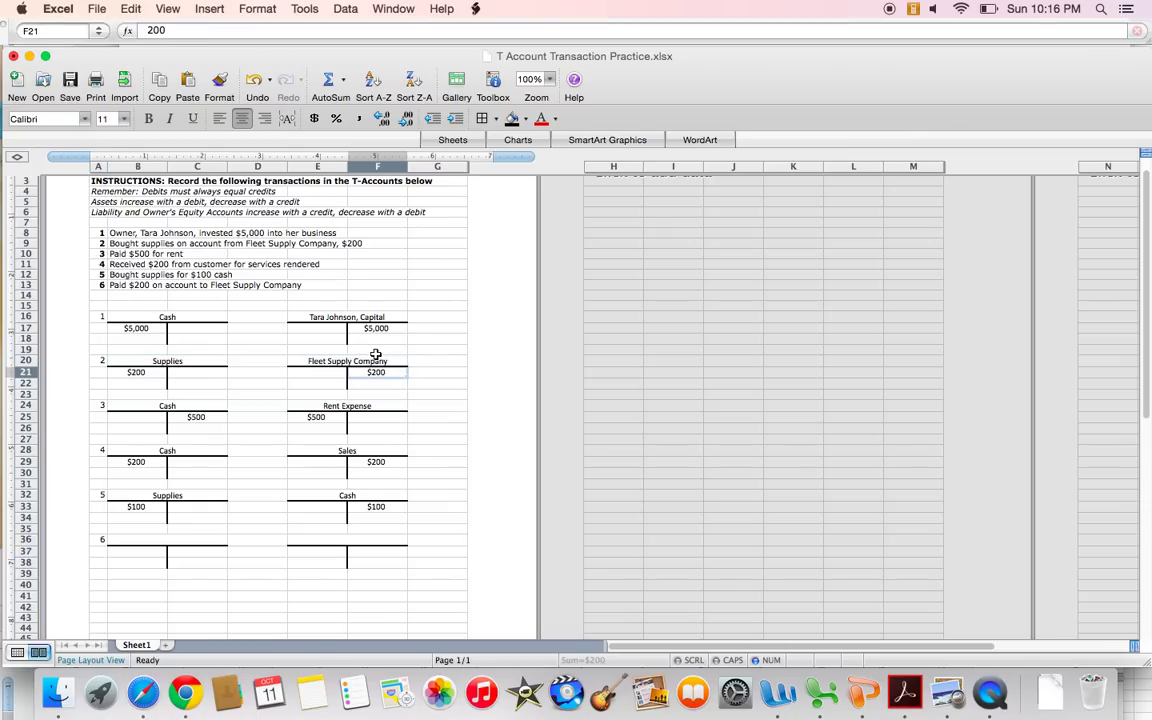
{"action": "left_click", "coordinate": [140, 539]}
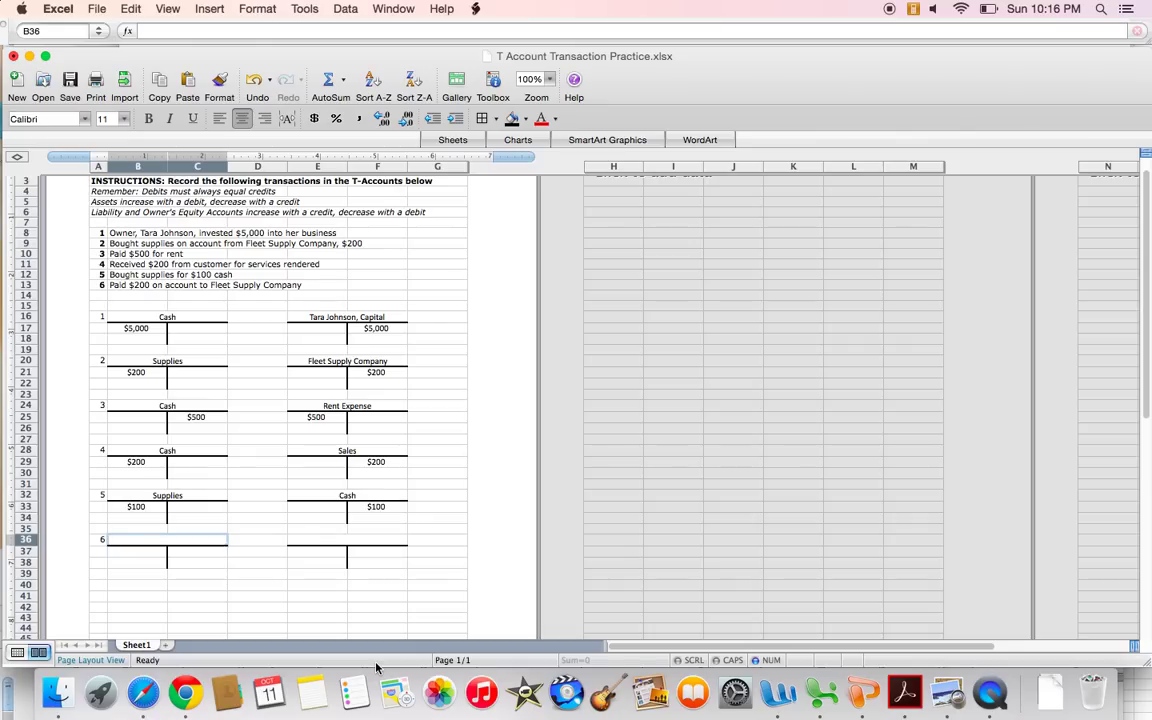
{"action": "type", "text": "Cash"}
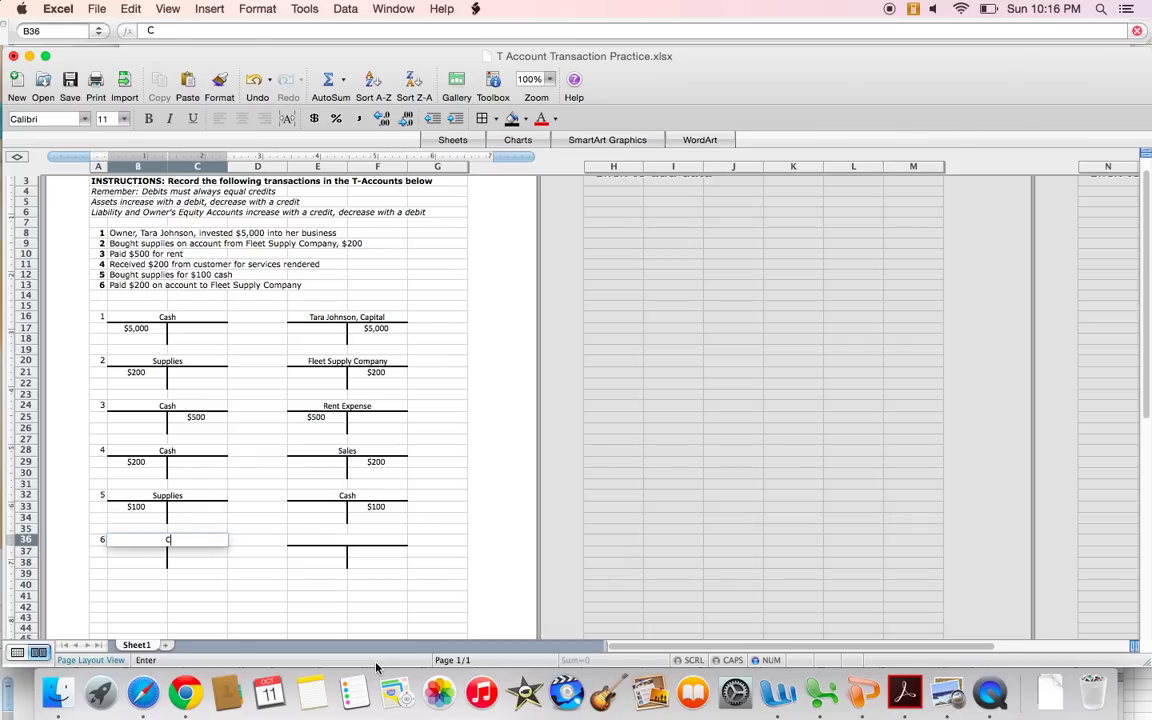
{"action": "key", "text": "Tab"}
{"action": "key", "text": "Tab"}
{"action": "type", "text": "Fle"}
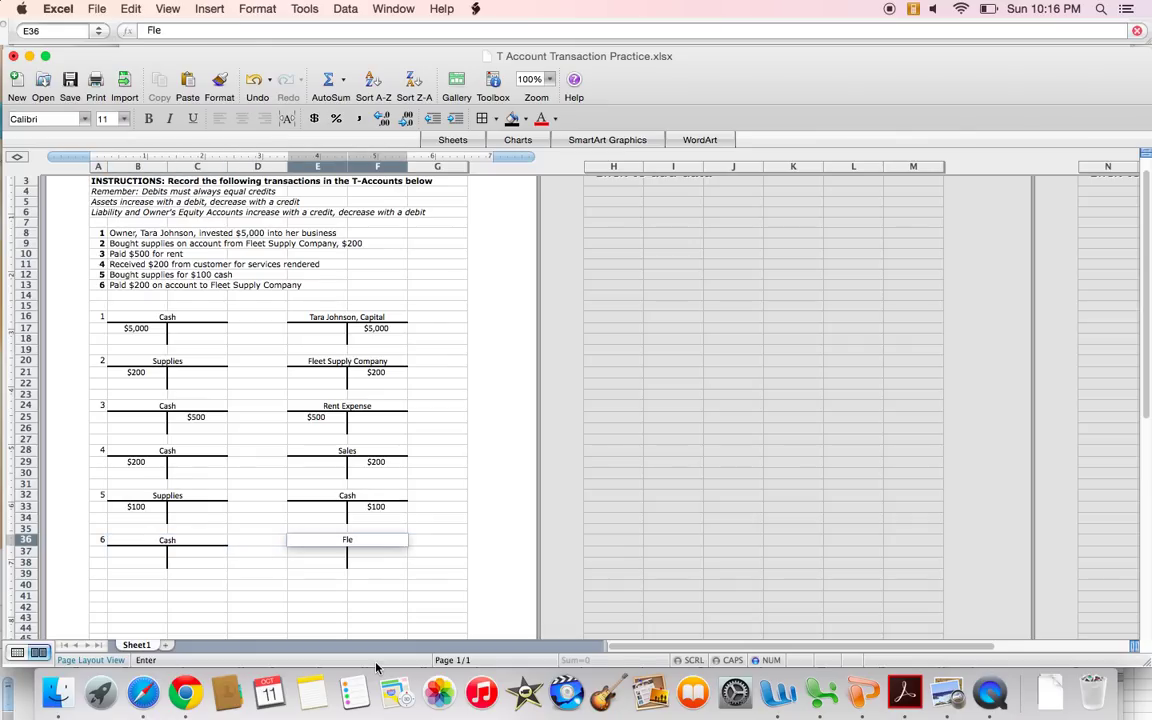
{"action": "type", "text": "et Supply"}
{"action": "key", "text": "Return"}
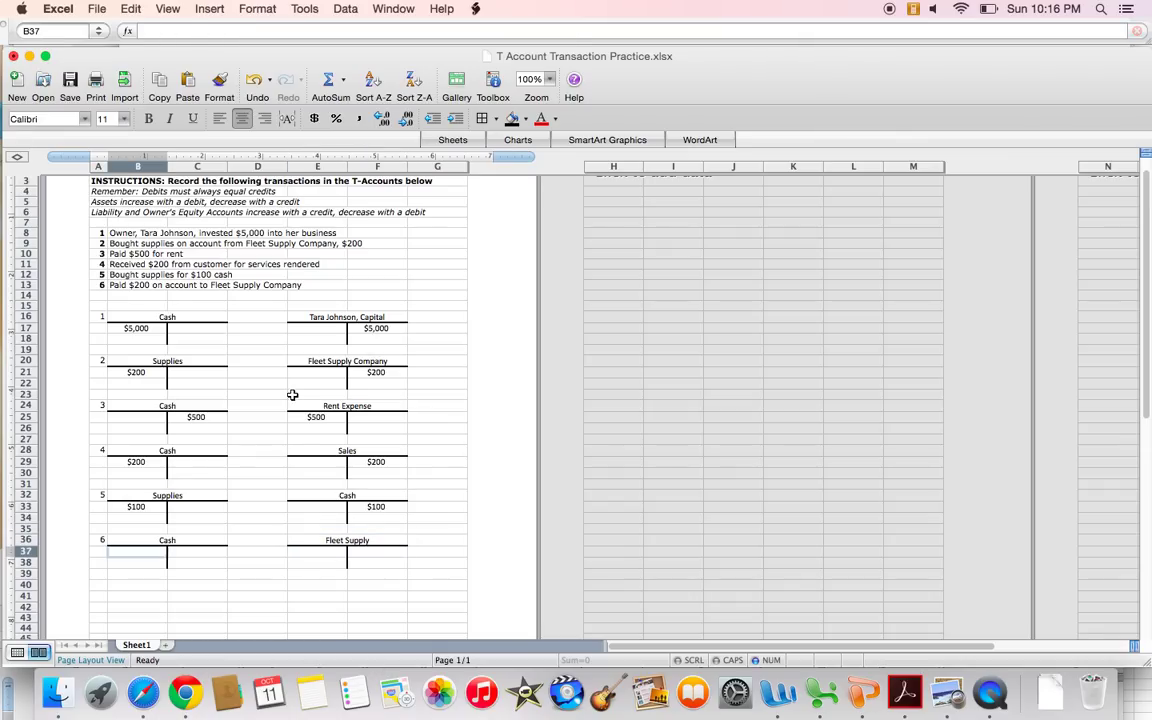
Enter $200 as Cash's credit and $200 as Fleet Supply's debit in row 37.
{"action": "key", "text": "Right"}
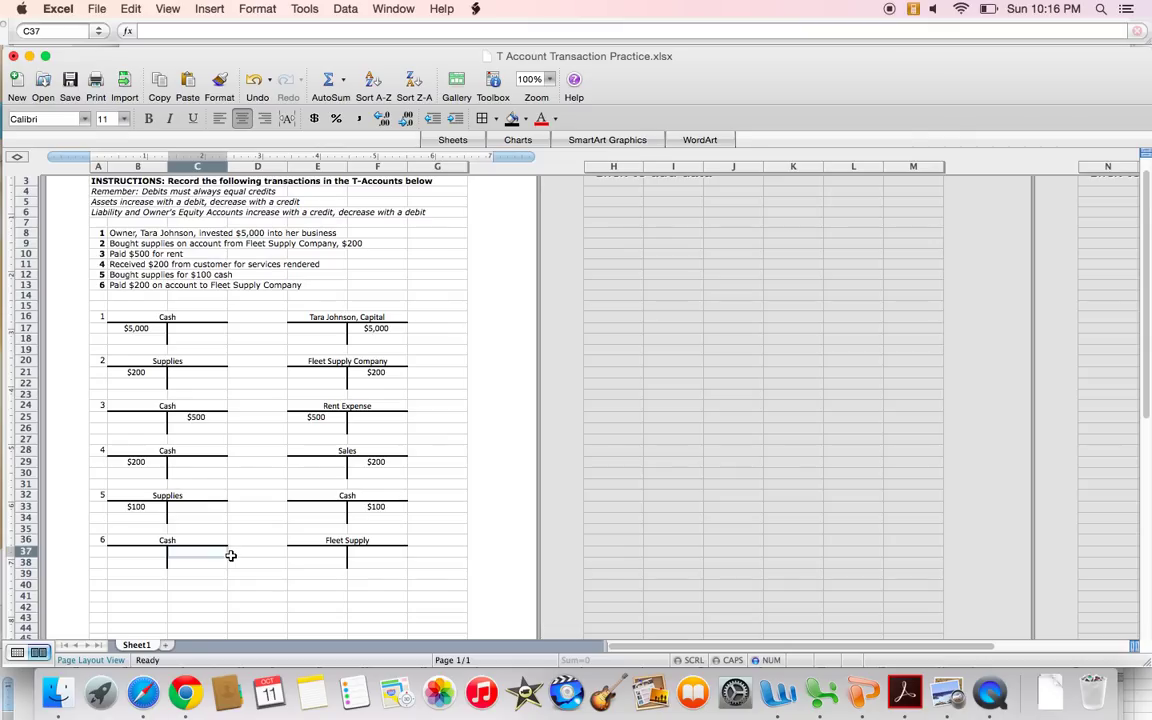
{"action": "type", "text": "$200"}
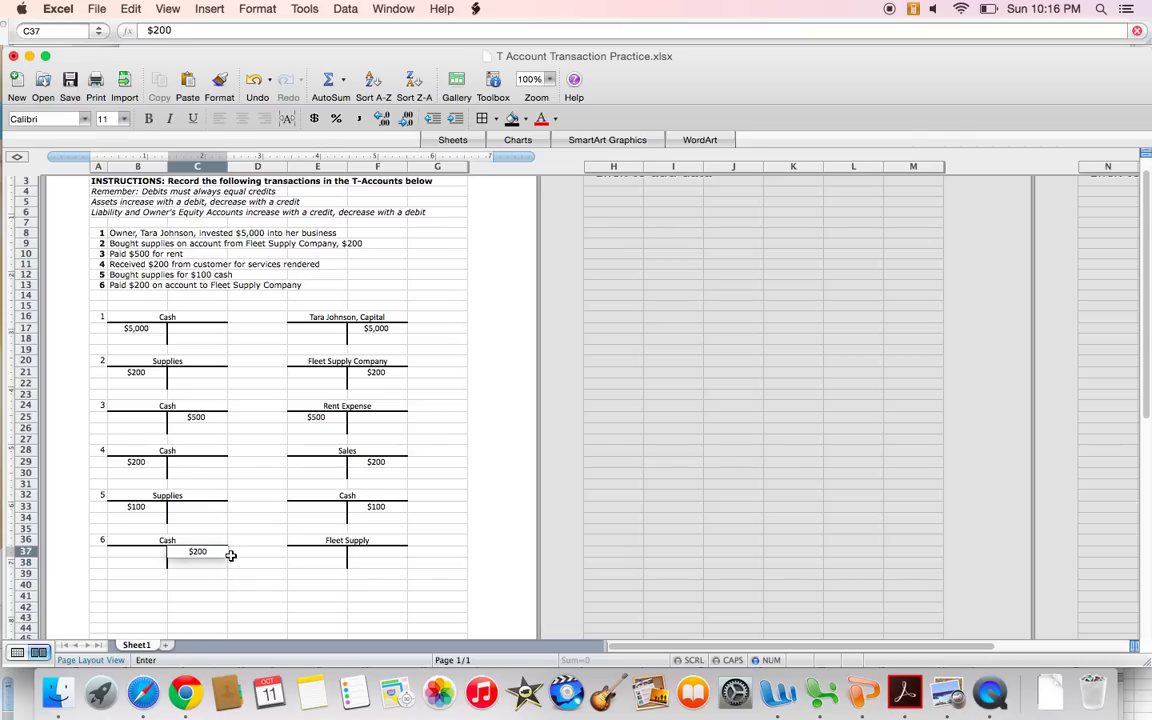
{"action": "key", "text": "Right"}
{"action": "key", "text": "Right"}
{"action": "key", "text": "Right"}
{"action": "key", "text": "Left"}
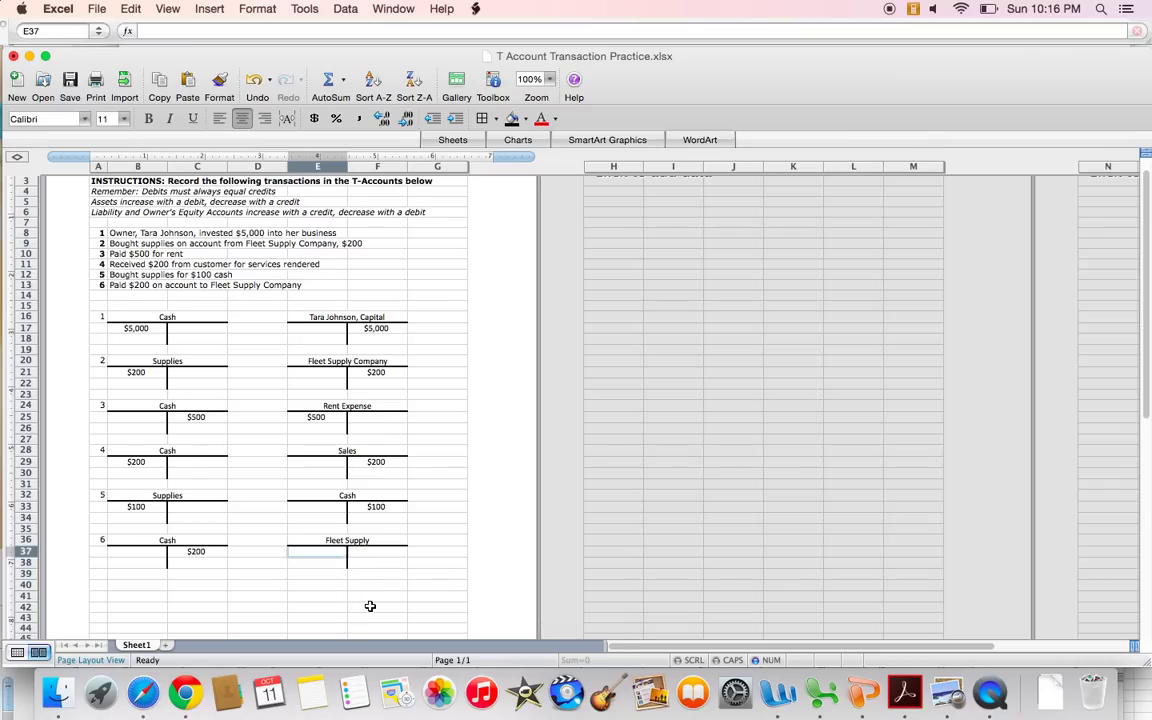
{"action": "type", "text": "$200"}
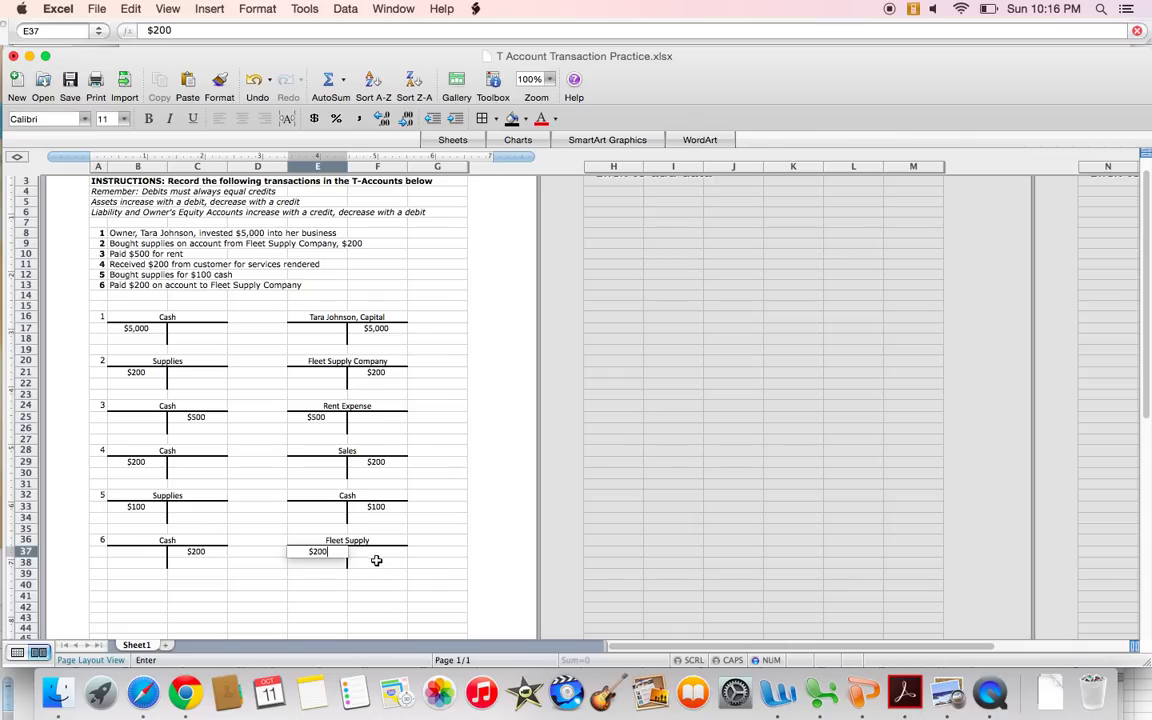
{"action": "left_click", "coordinate": [375, 558]}
{"action": "left_click_drag", "start_coordinate": [200, 551], "coordinate": [325, 555]}
{"action": "left_click", "coordinate": [322, 585]}
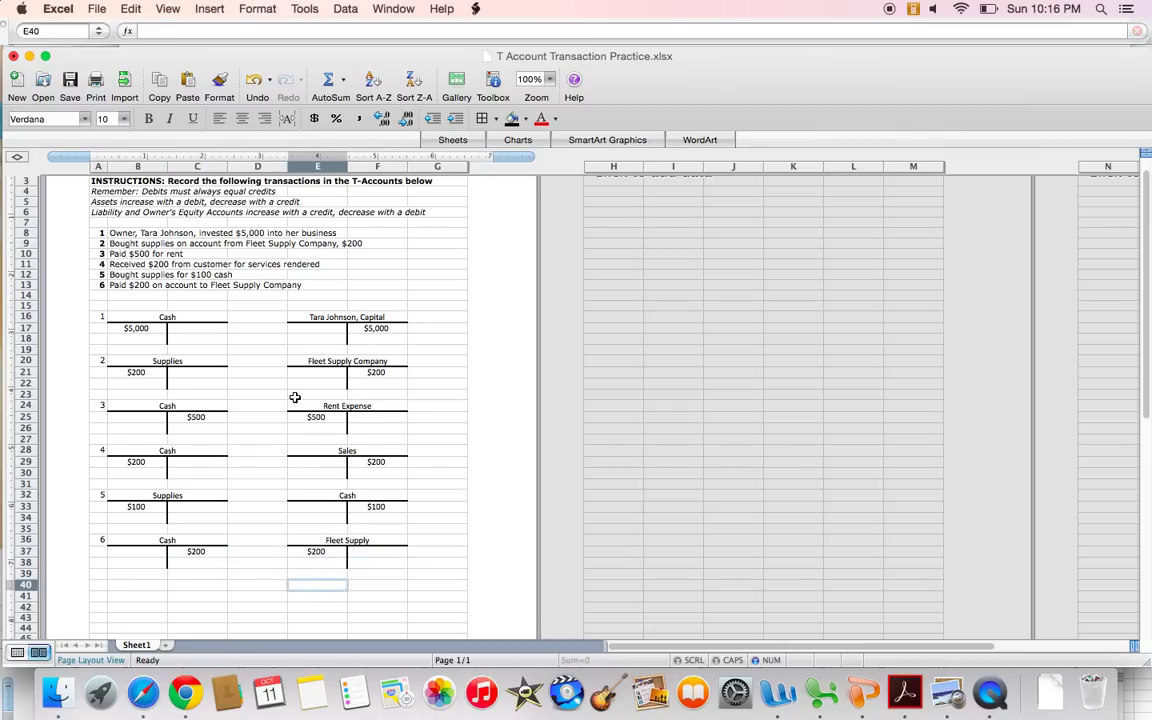
{"action": "scroll", "coordinate": [295, 398], "scroll_direction": "up", "scroll_amount": 5}
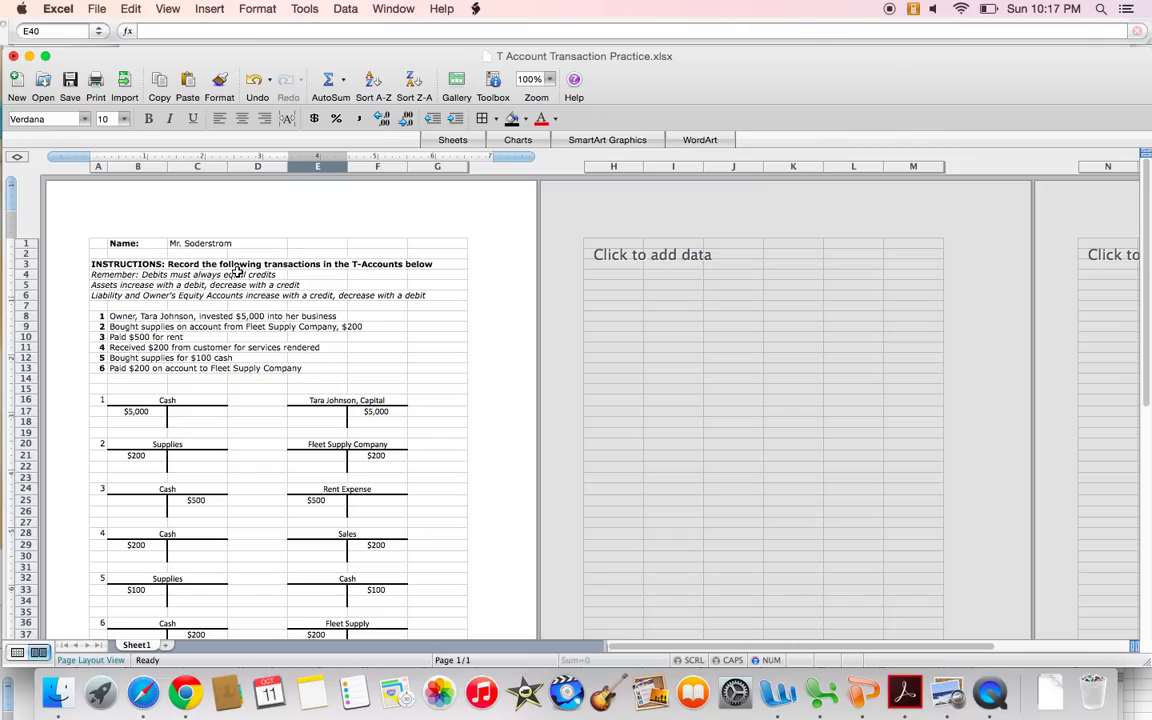
{"action": "left_click_drag", "start_coordinate": [118, 272], "coordinate": [257, 268]}
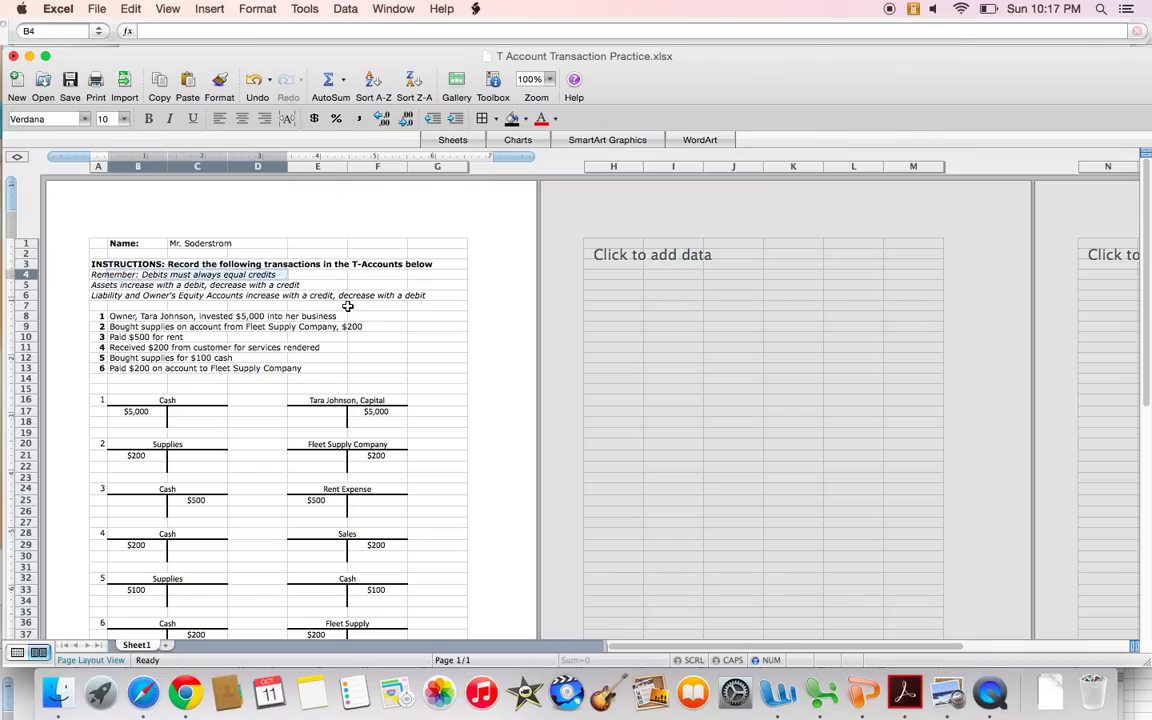
{"action": "left_click", "coordinate": [381, 327]}
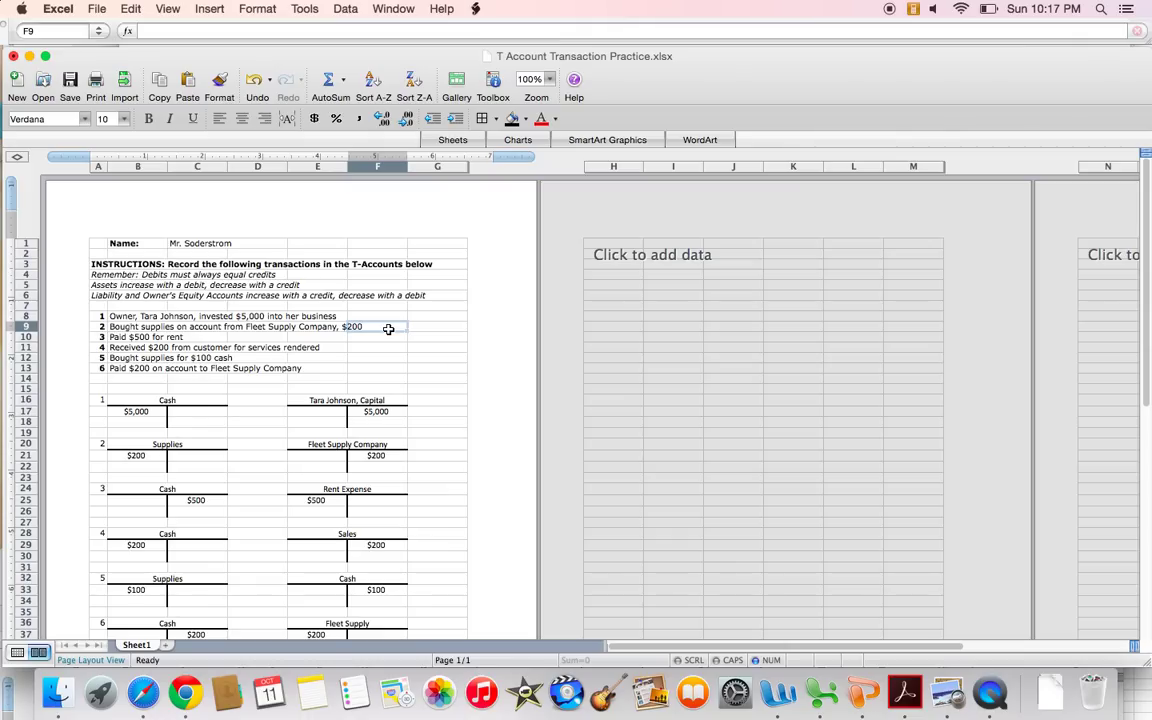
{"action": "left_click", "coordinate": [113, 286]}
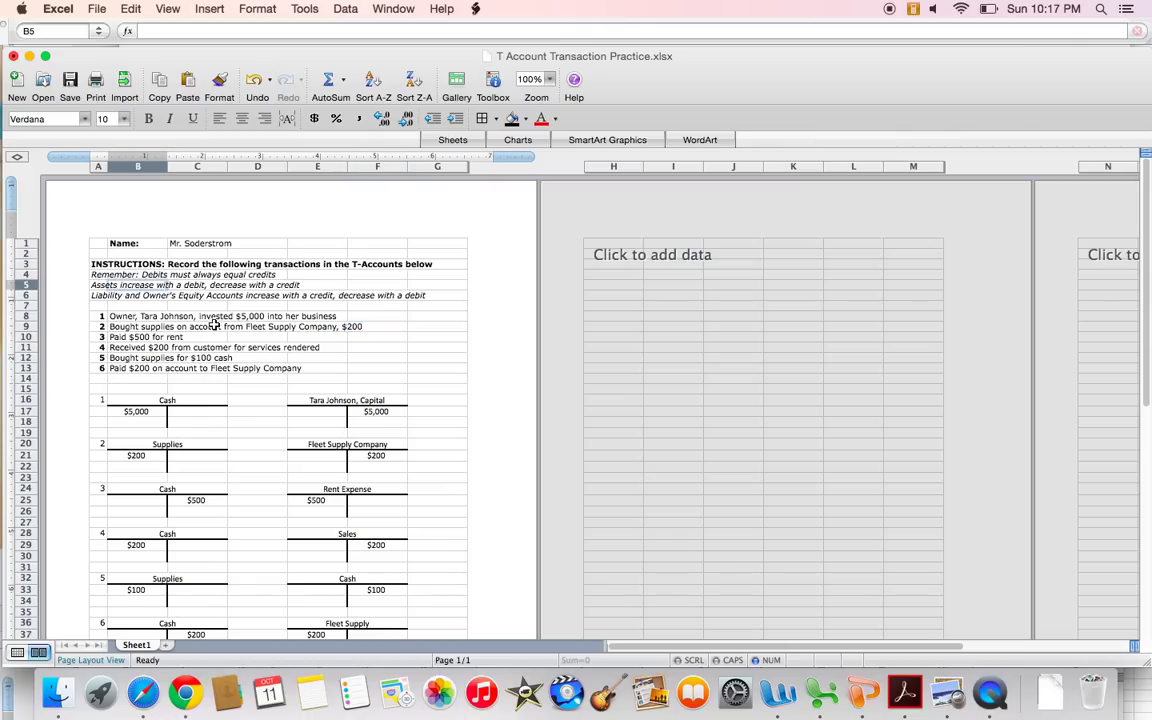
{"action": "left_click", "coordinate": [96, 295]}
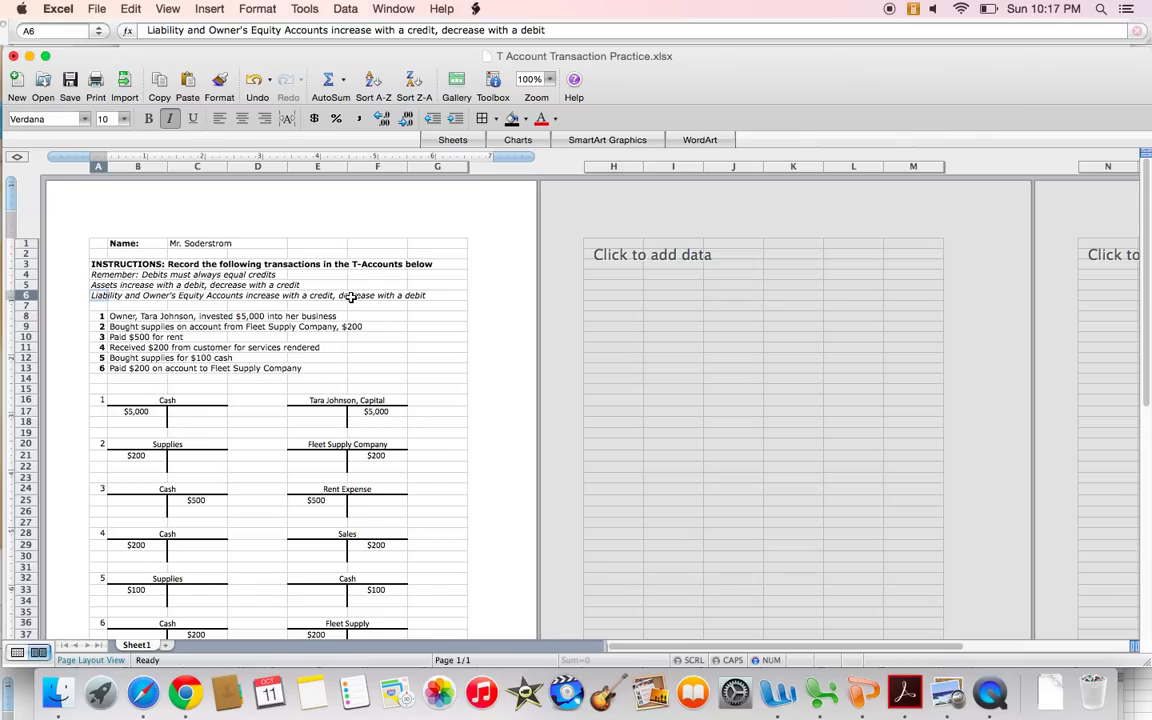
{"action": "left_click", "coordinate": [415, 422]}
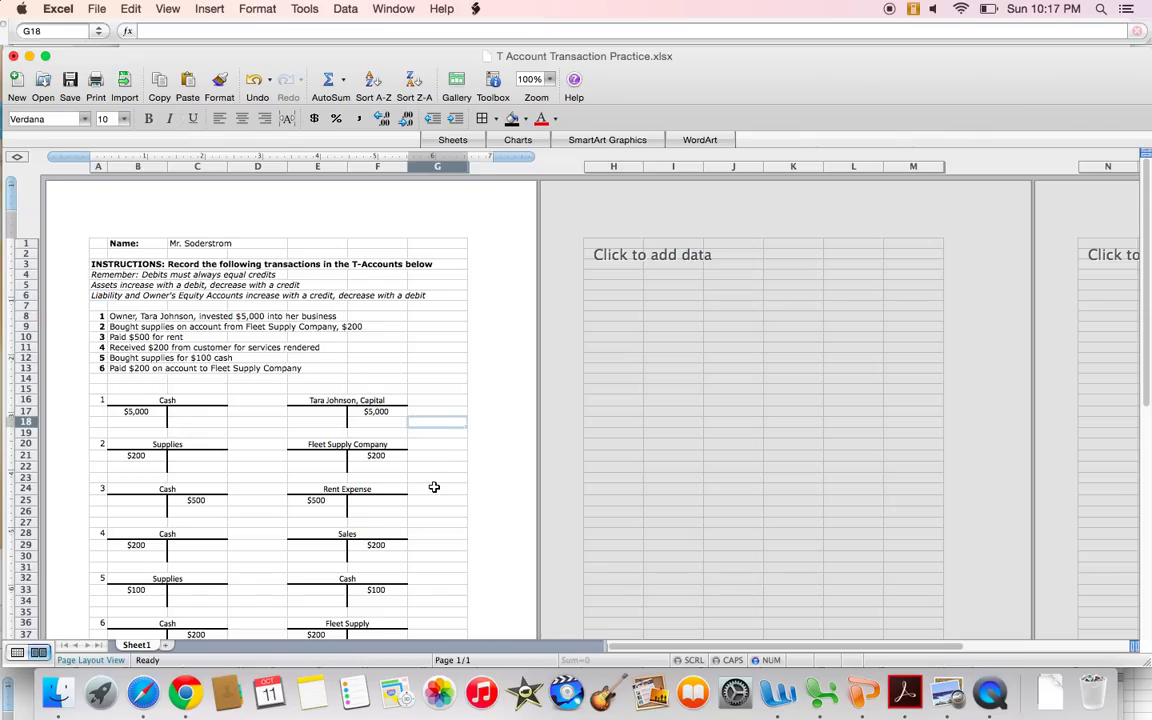
{"action": "scroll", "coordinate": [434, 490], "scroll_direction": "down", "scroll_amount": 3}
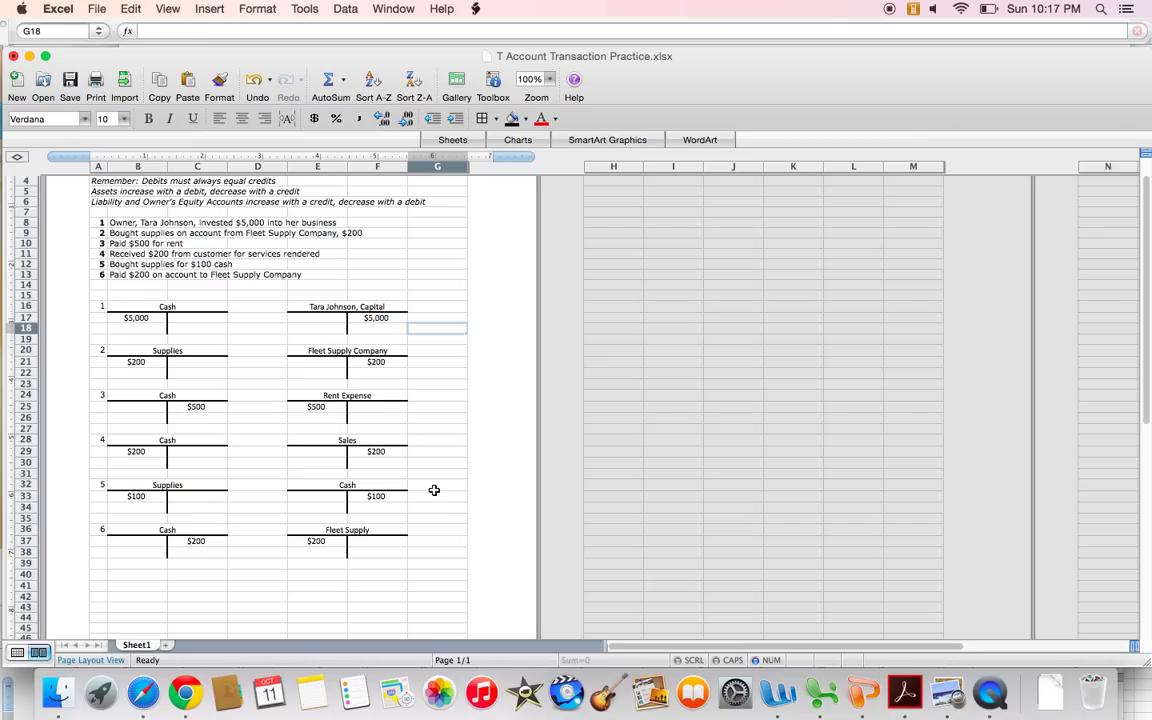